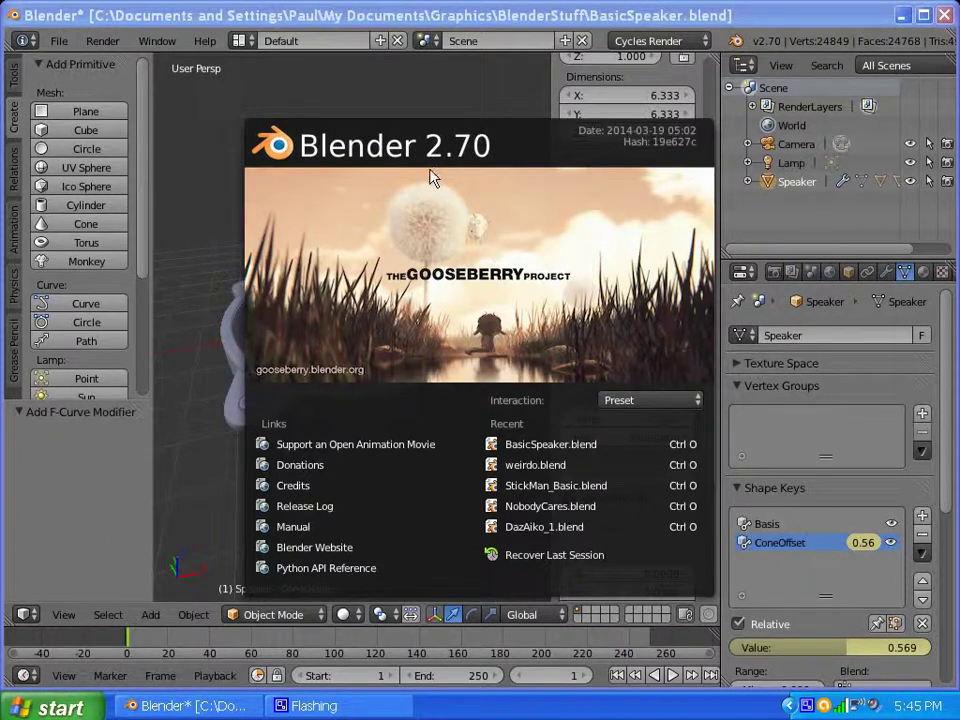
Dismiss the splash screen, play the speaker cone animation to preview it, and rewind to frame 1
left_click(435, 235)
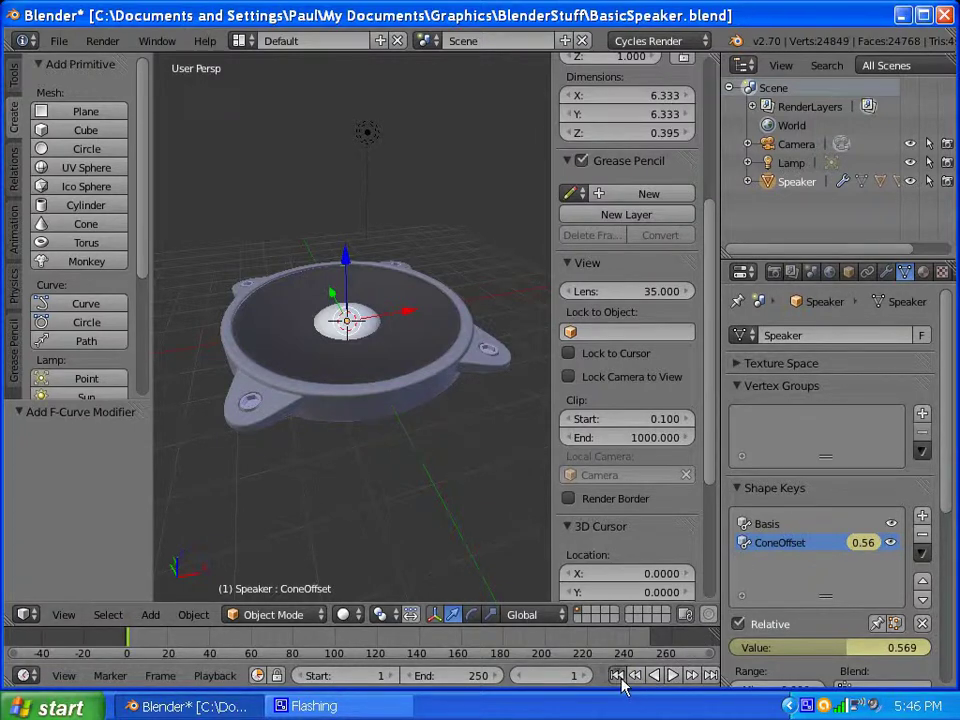
mouse_move(364, 452)
middle_mouse_down()
mouse_move(360, 508)
mouse_move(344, 486)
mouse_move(364, 439)
middle_mouse_up()
left_click(672, 675)
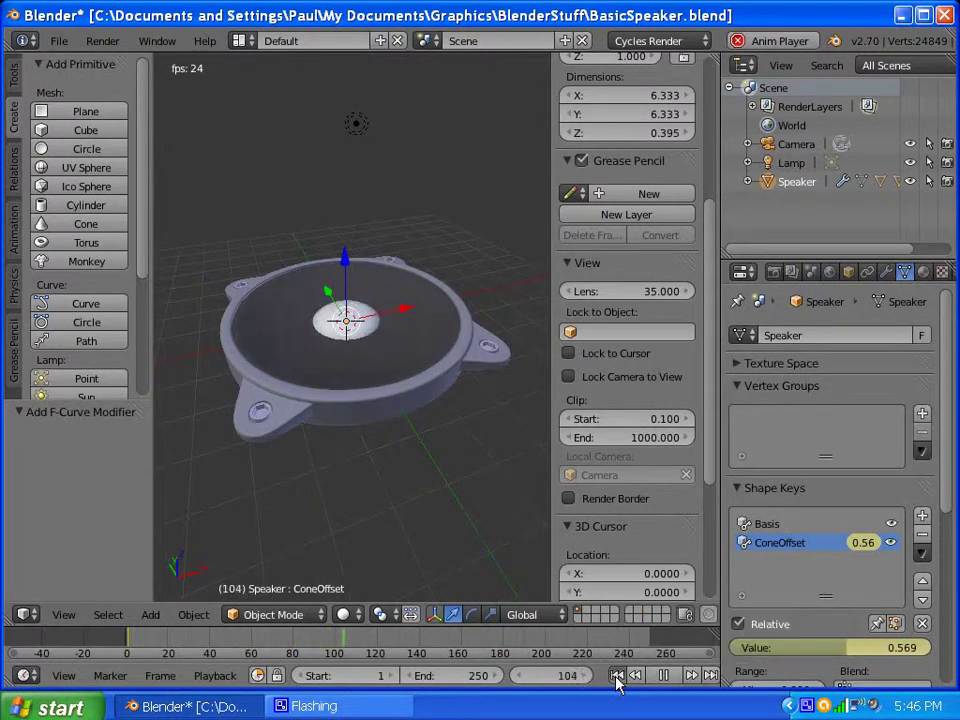
left_click(617, 676)
left_click(662, 677)
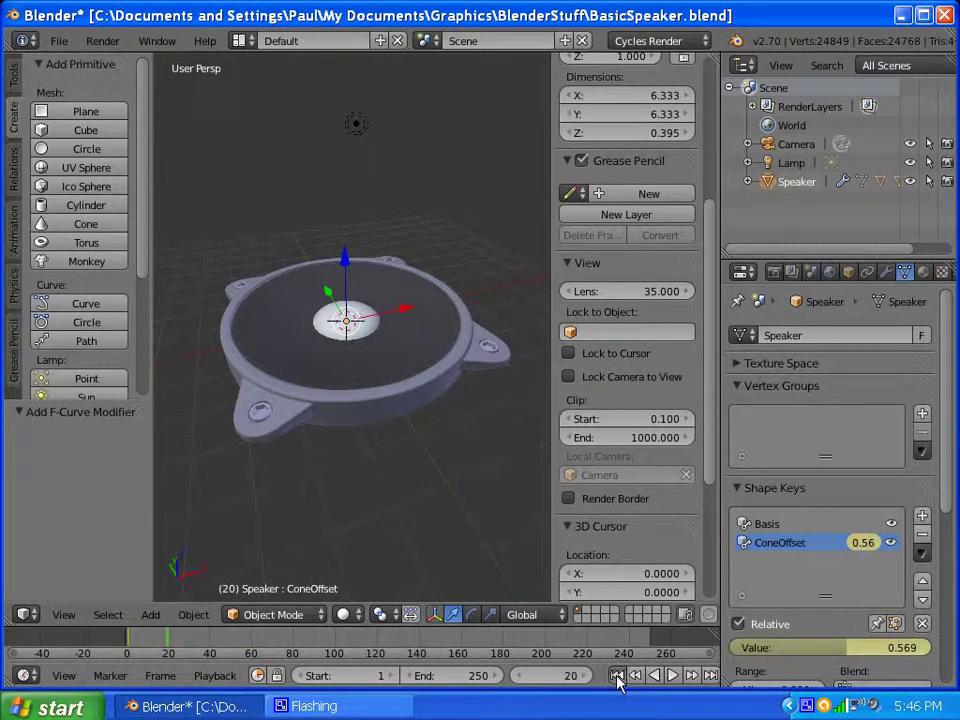
left_click(617, 676)
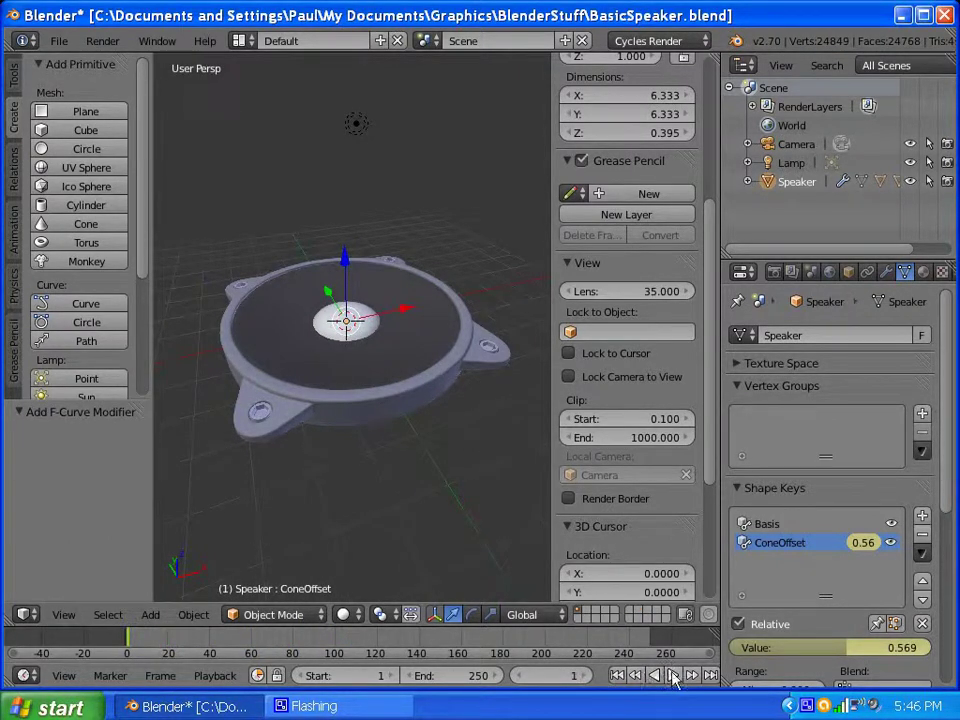
Look over the speaker's keyframes and Noise modifier in the Animation screen layout and return to the Default layout
left_click(243, 42)
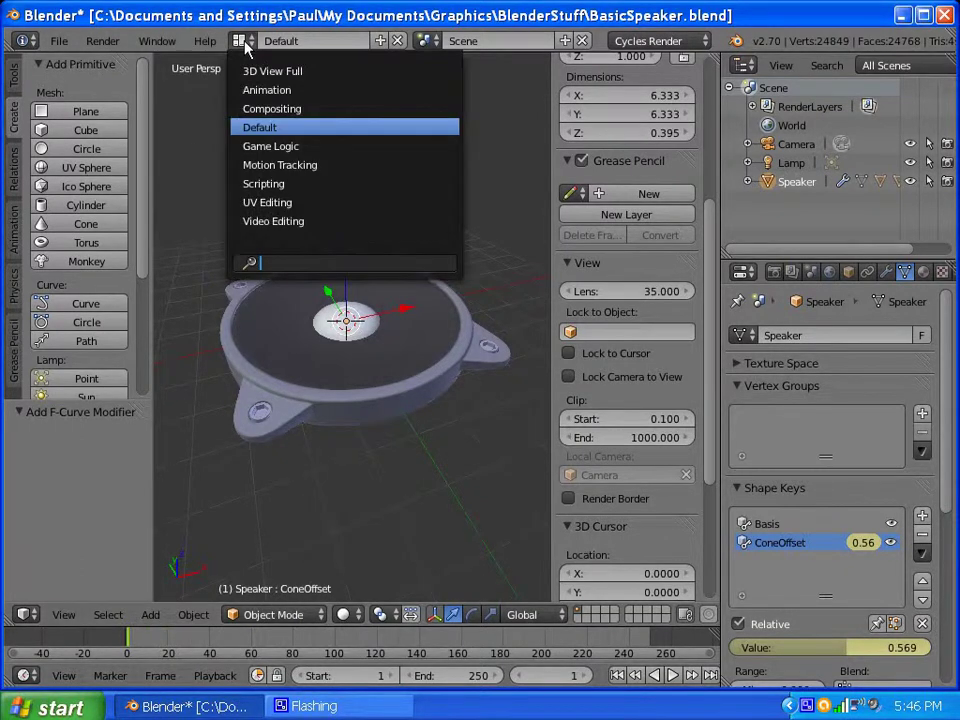
left_click(266, 90)
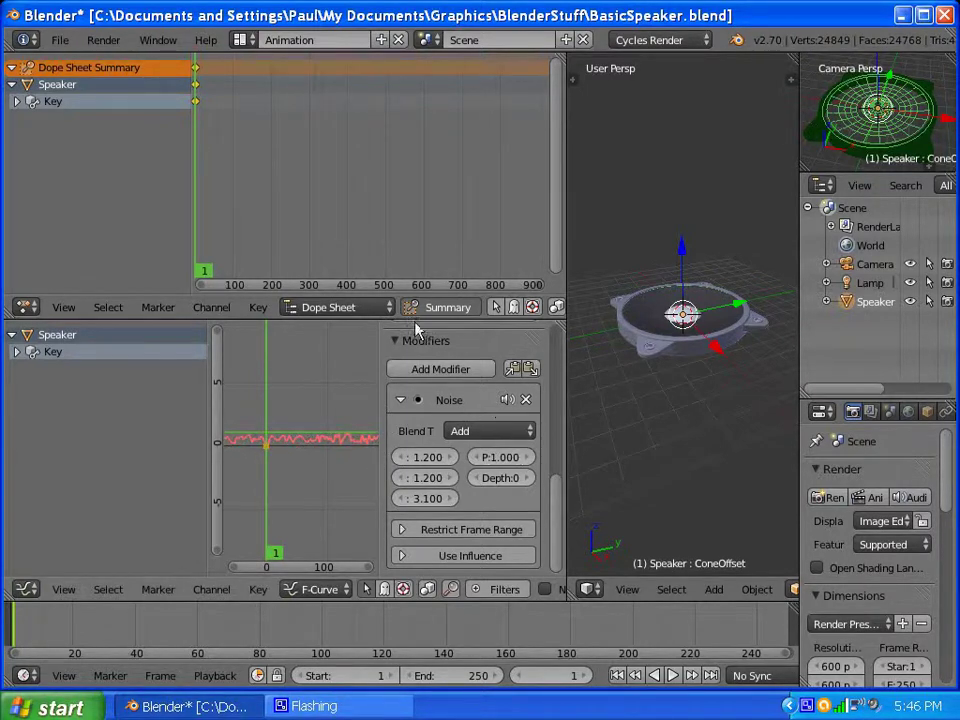
left_click(240, 40)
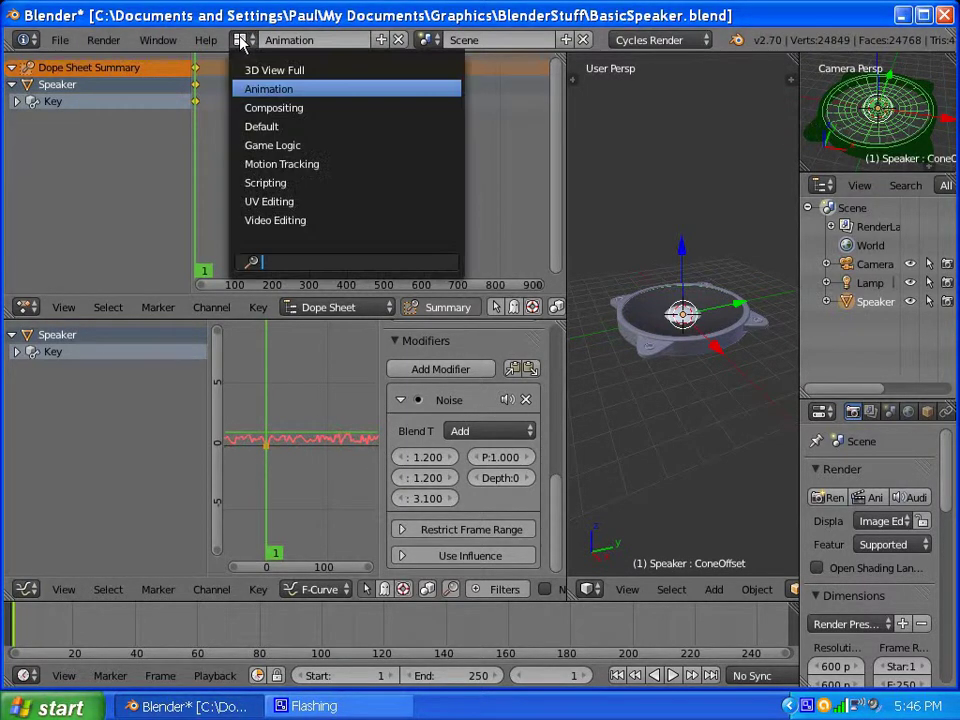
left_click(250, 125)
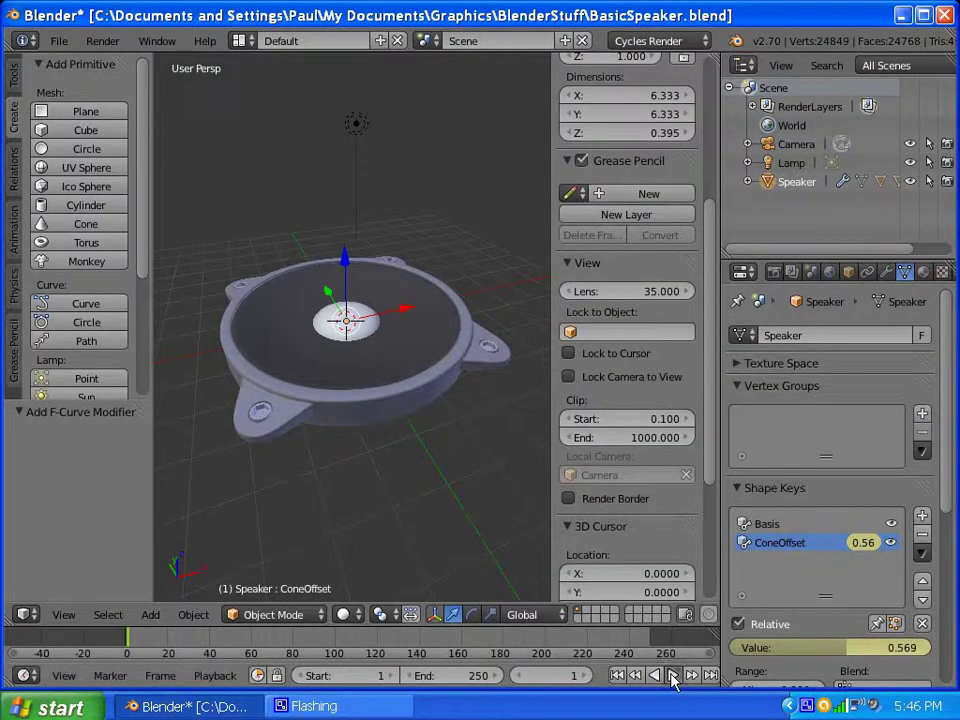
Replay a short stretch of the cone animation and return to the first frame
left_click(672, 678)
left_click(672, 678)
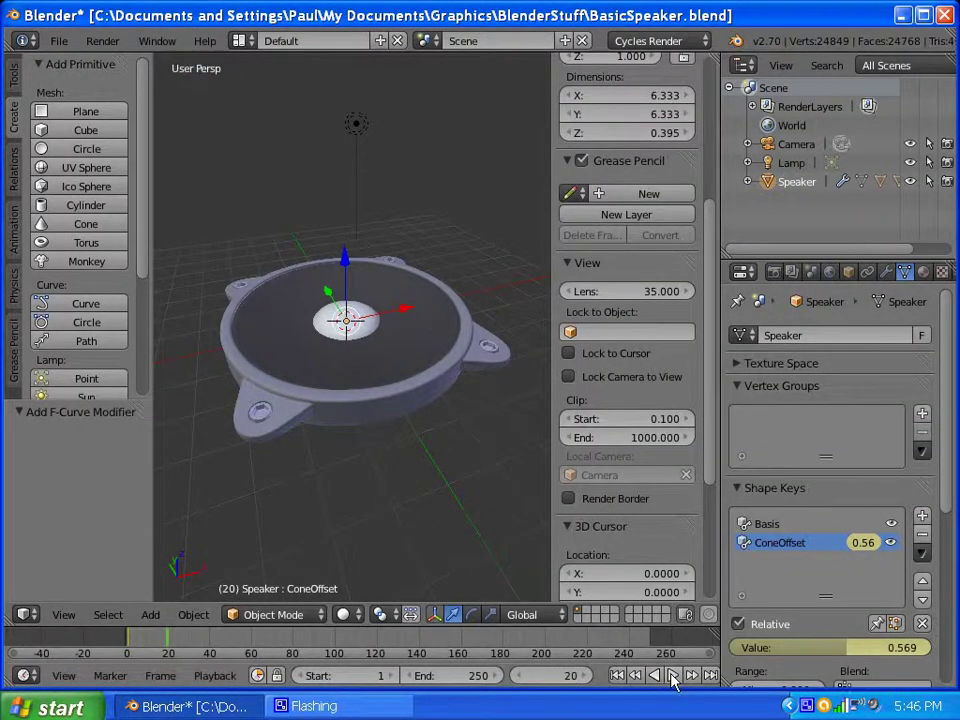
left_click(620, 676)
Clear the keyframes from the ConeOffset shape key's value and try out the value slider, leaving it at 0
right_click(745, 647)
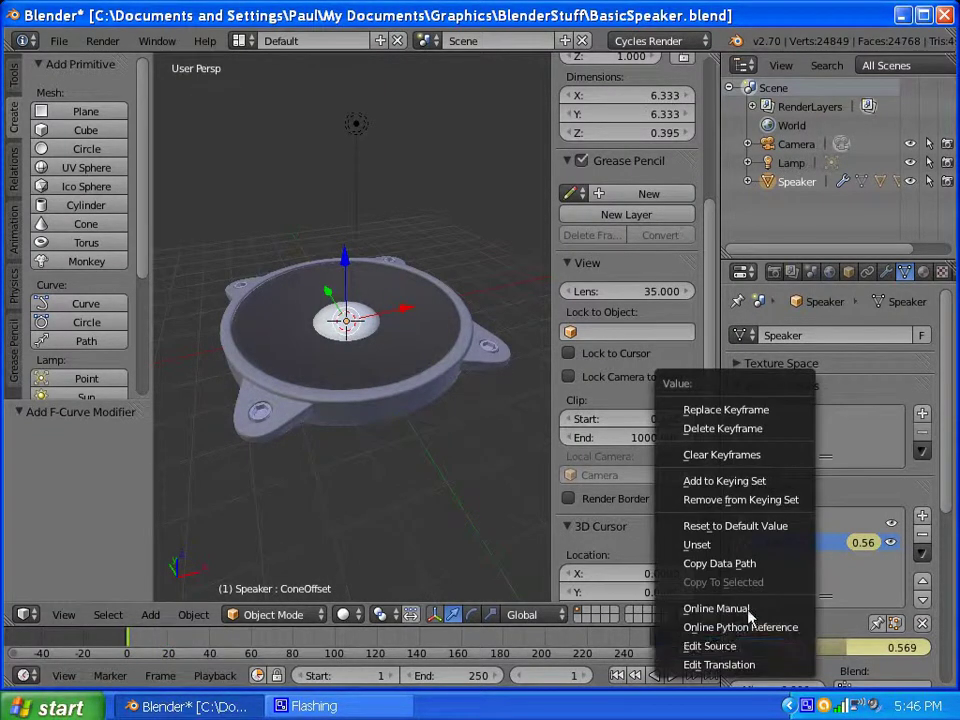
left_click(722, 454)
left_click_drag(800, 648, 483, 440)
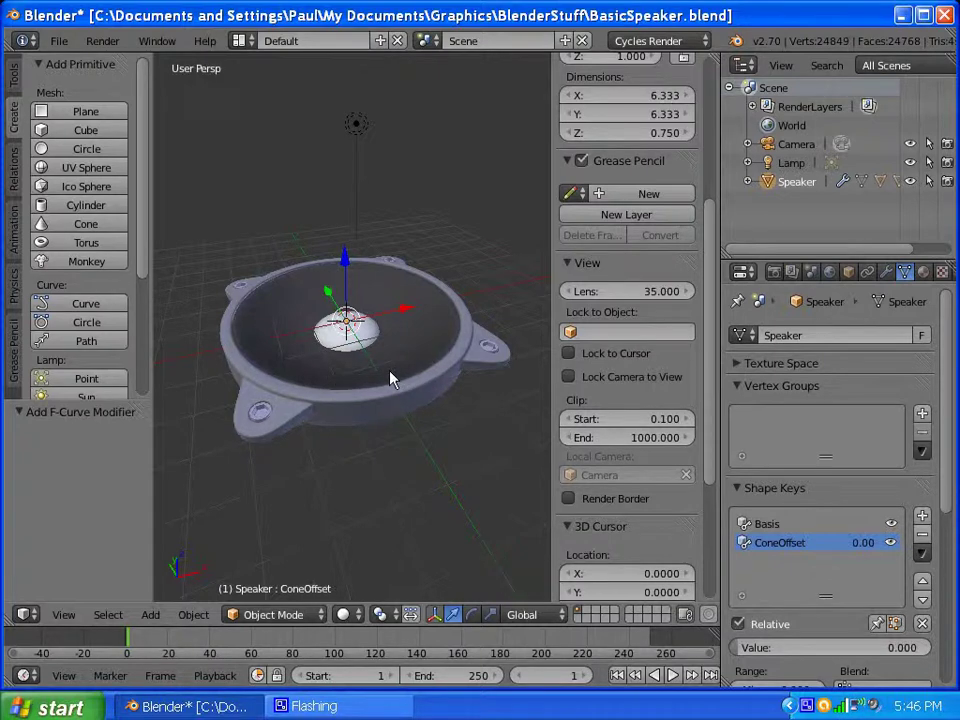
Examine the speaker's cone and frame from several angles and test how the ConeOffset value moves the cone
middle_click_drag(353, 379, 353, 436)
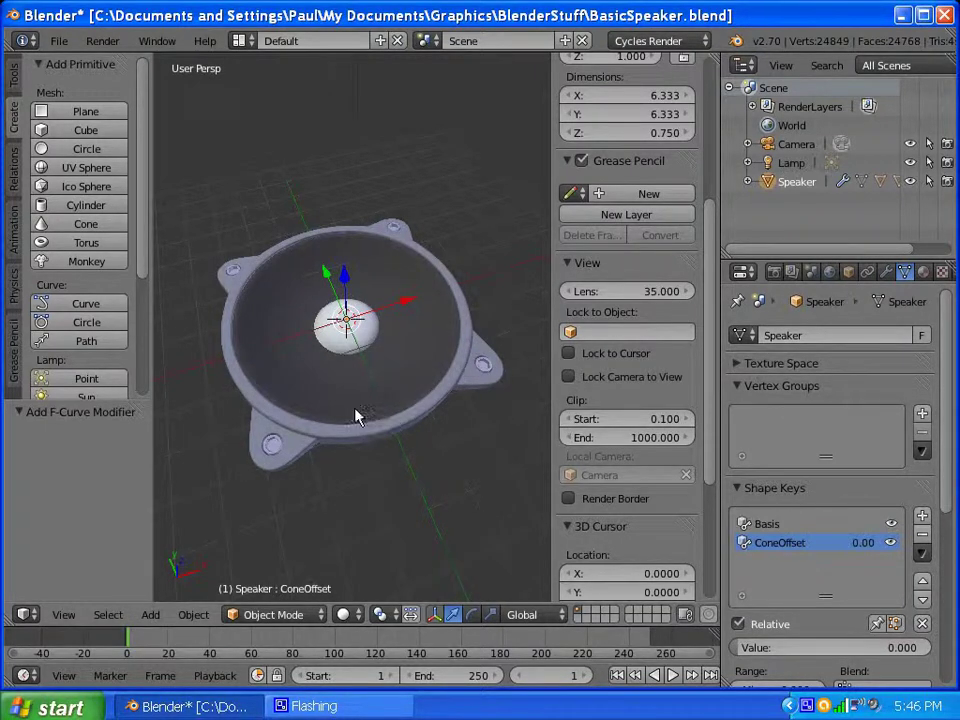
middle_click_drag(356, 414, 363, 340)
scroll(363, 340, "up", 3)
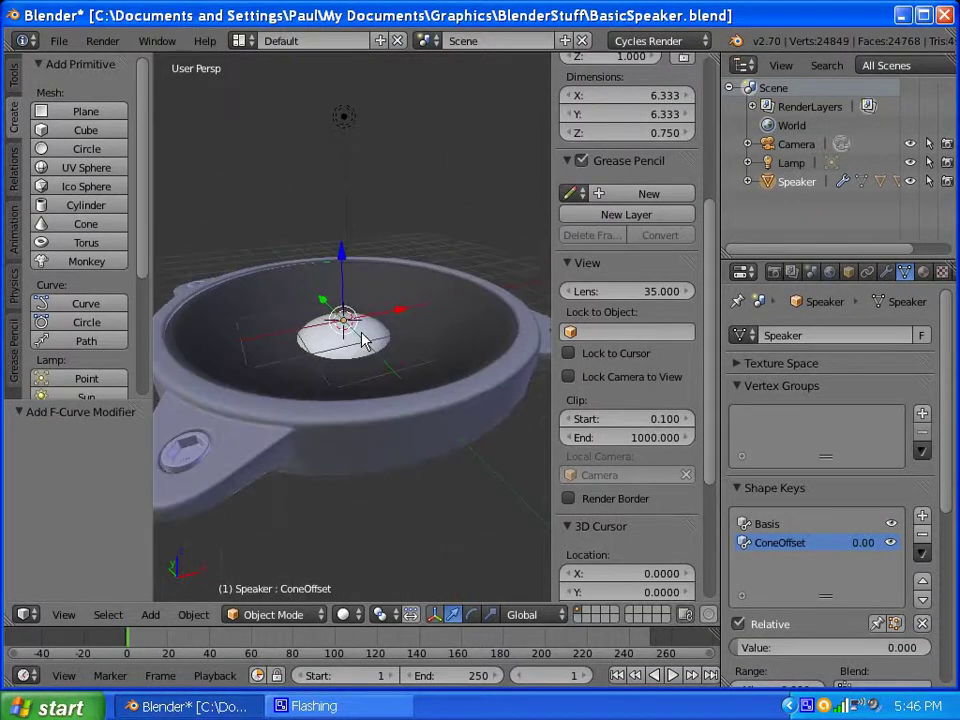
scroll(363, 340, "down", 2)
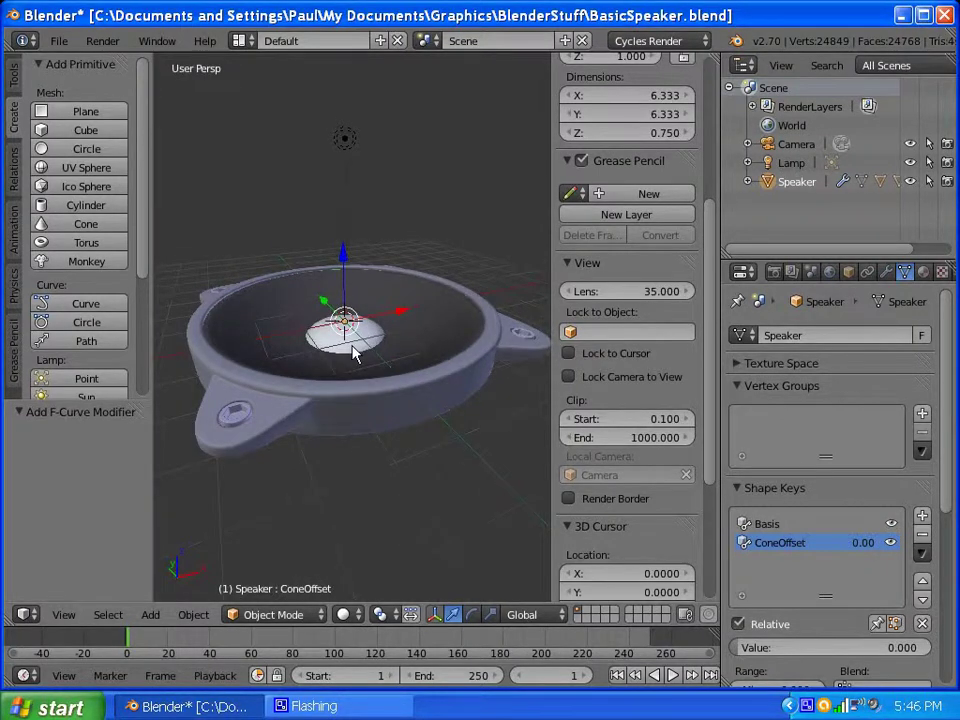
middle_click_drag(356, 352, 414, 396)
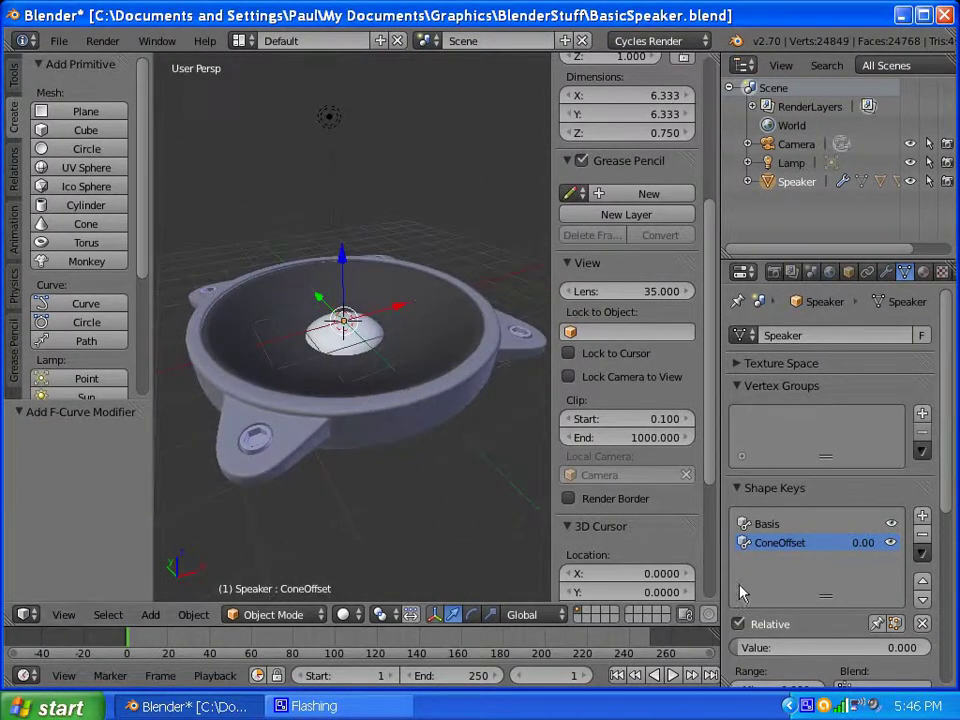
left_click_drag(742, 650, 936, 621)
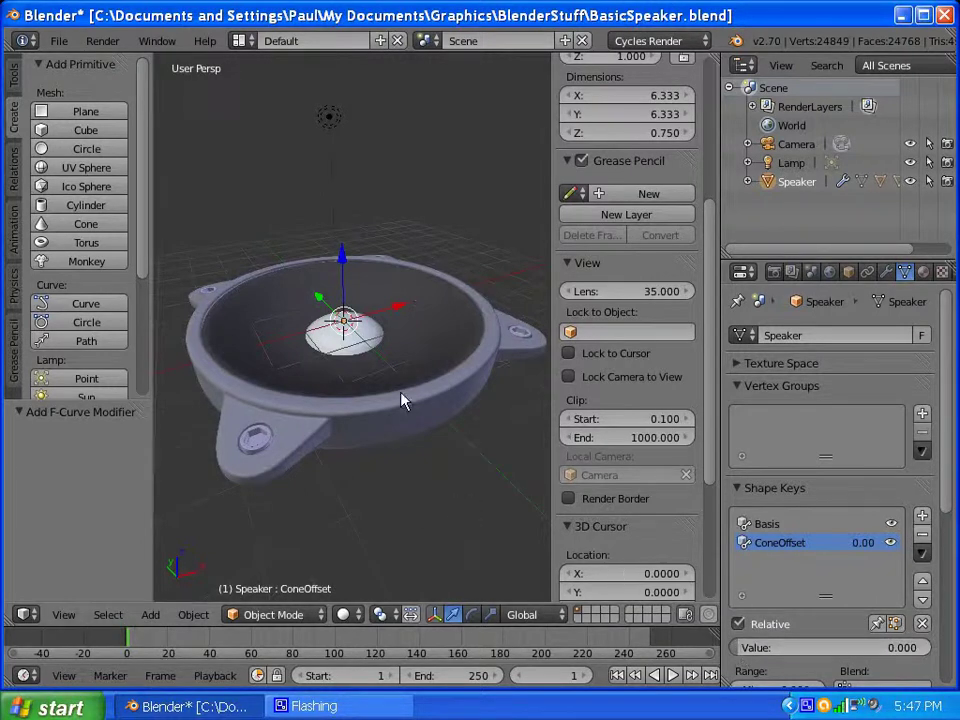
middle_click_drag(403, 399, 341, 416)
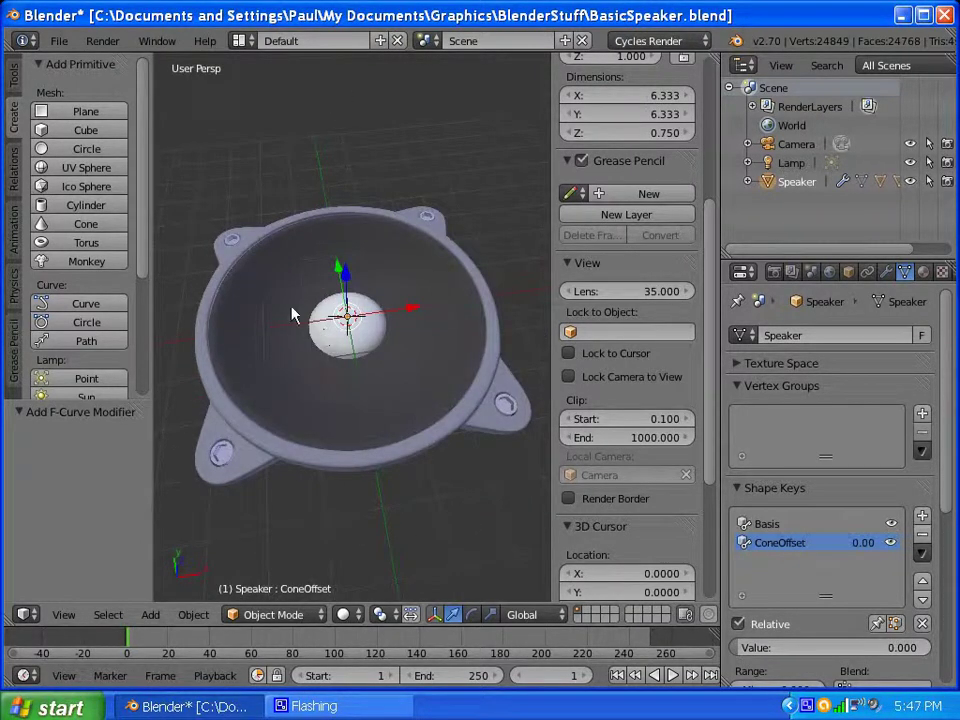
middle_click_drag(317, 358, 418, 270)
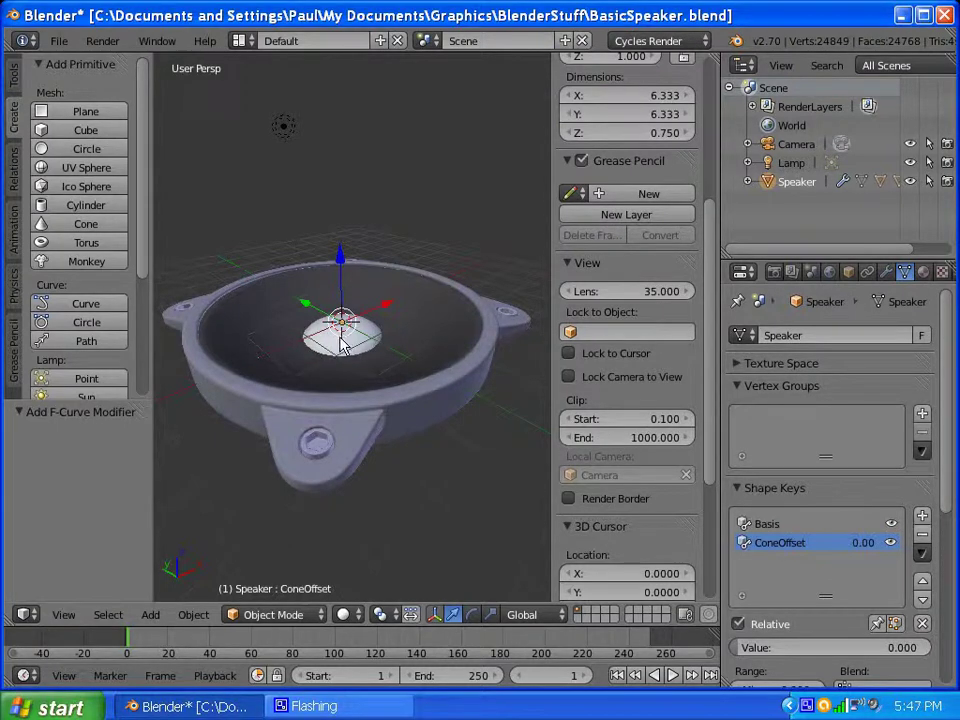
middle_click_drag(375, 345, 325, 340)
scroll(325, 340, "down", 2)
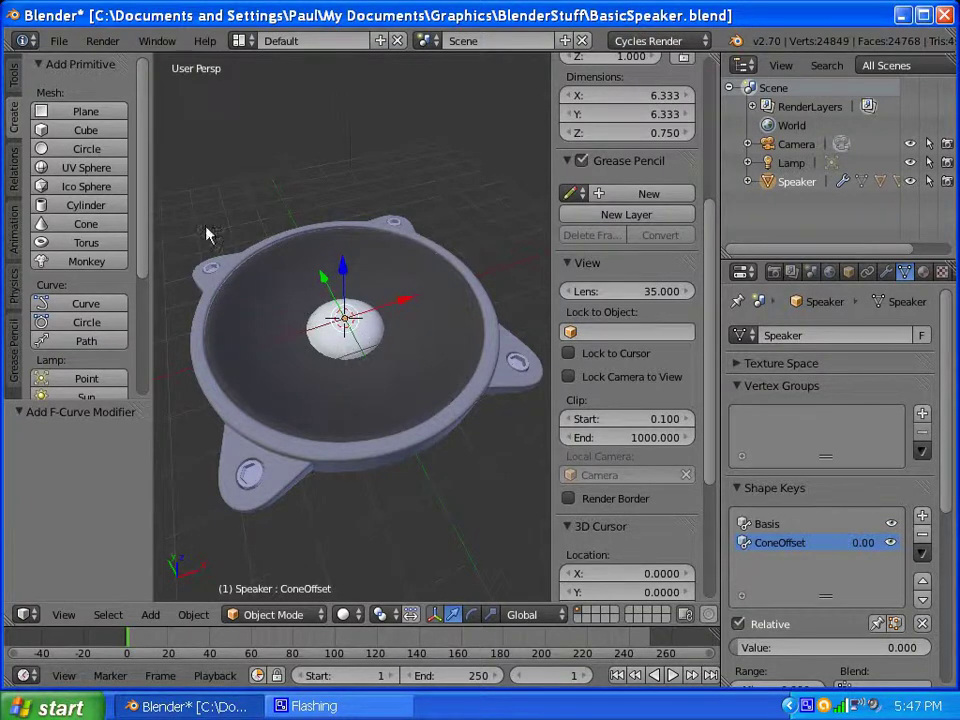
middle_click_drag(343, 245, 310, 383)
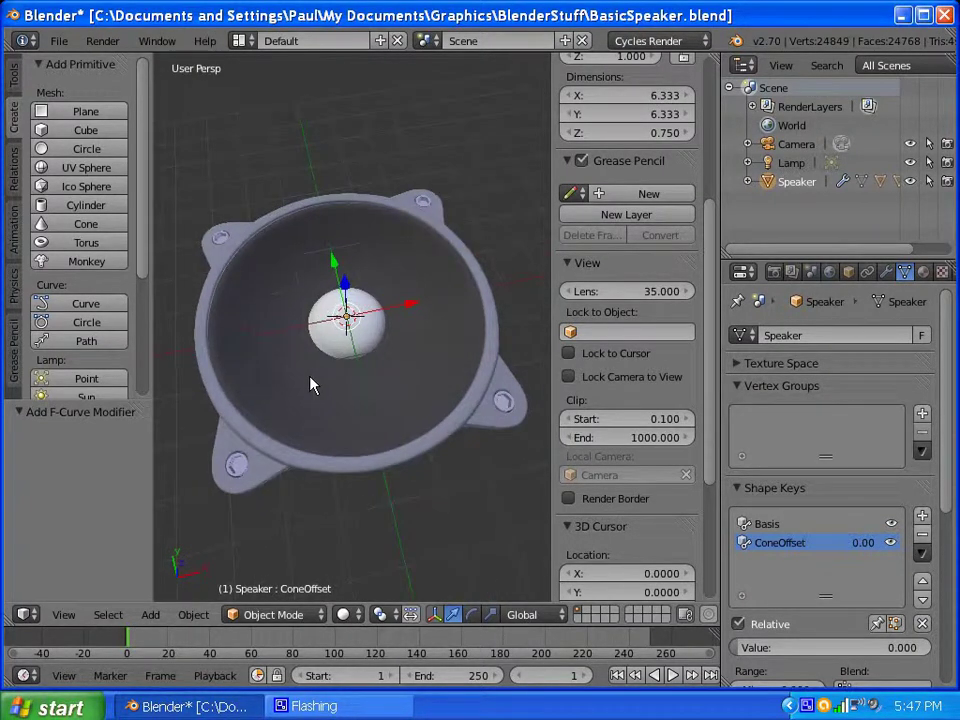
Start a new file from the startup scene and delete the default cube
left_click(60, 41)
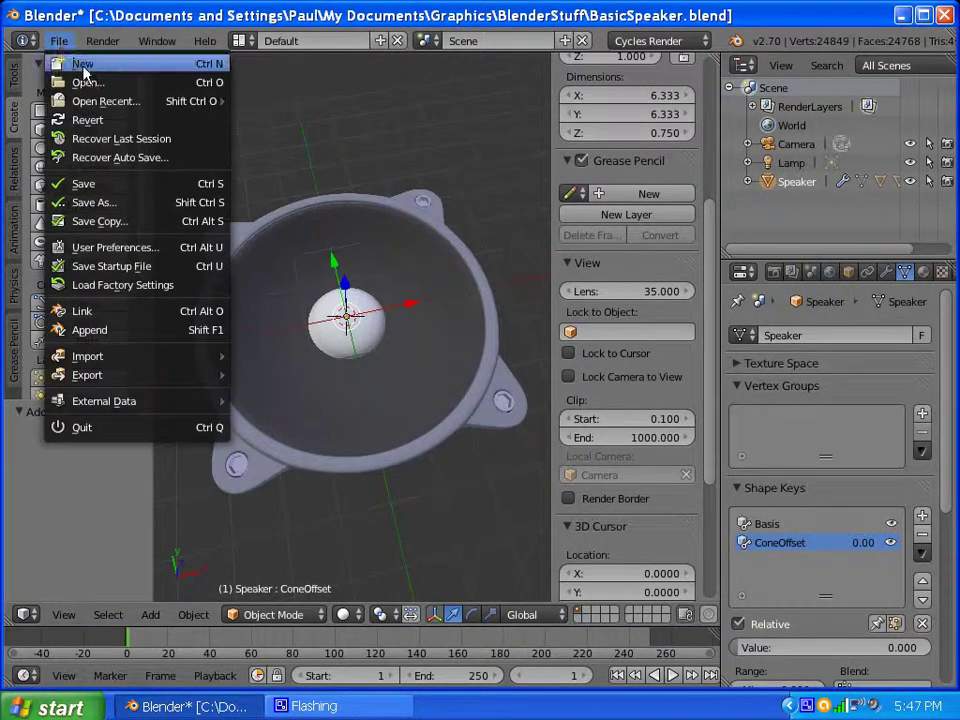
left_click(82, 64)
left_click(100, 78)
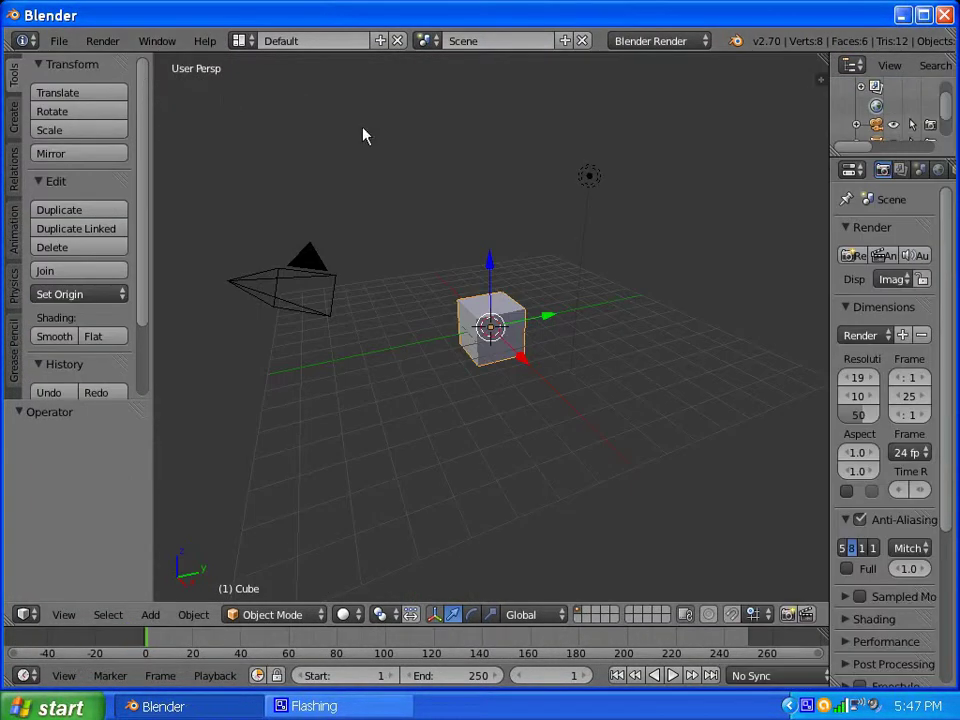
key("x")
left_click(515, 305)
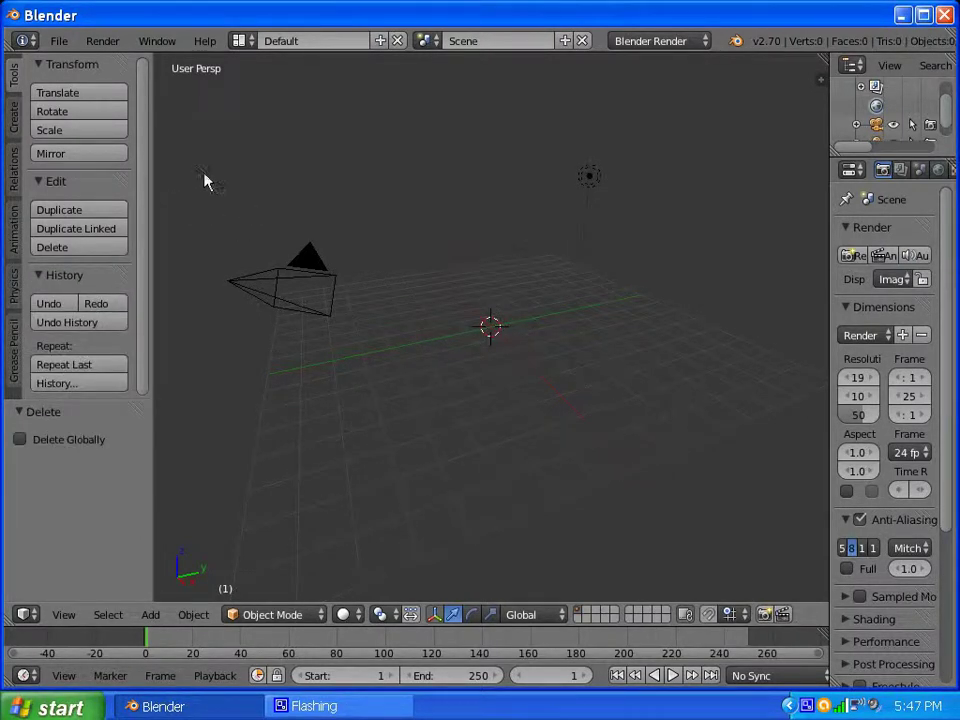
Import Loudspeaker01.obj from the Basic Speaker folder as a Wavefront OBJ with Keep Vert Order enabled
left_click(57, 42)
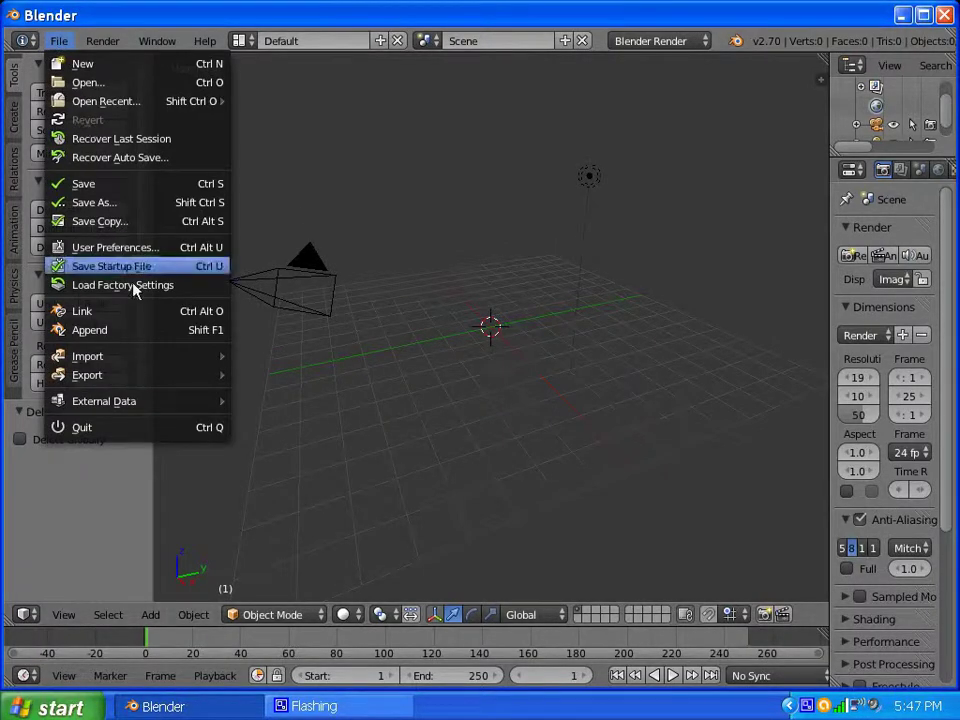
mouse_move(118, 360)
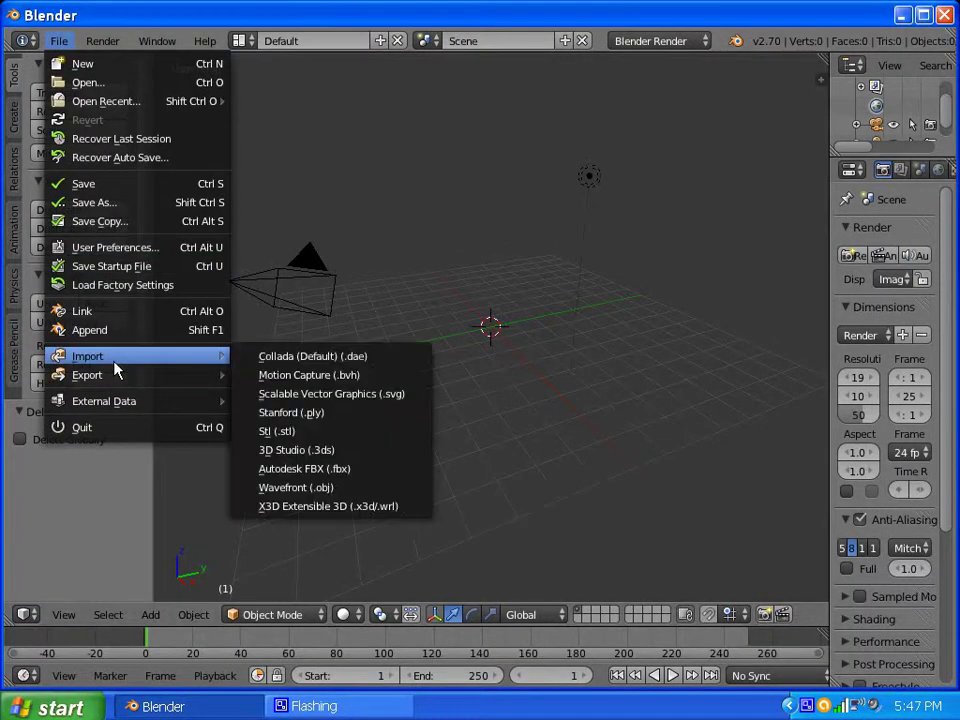
left_click(313, 487)
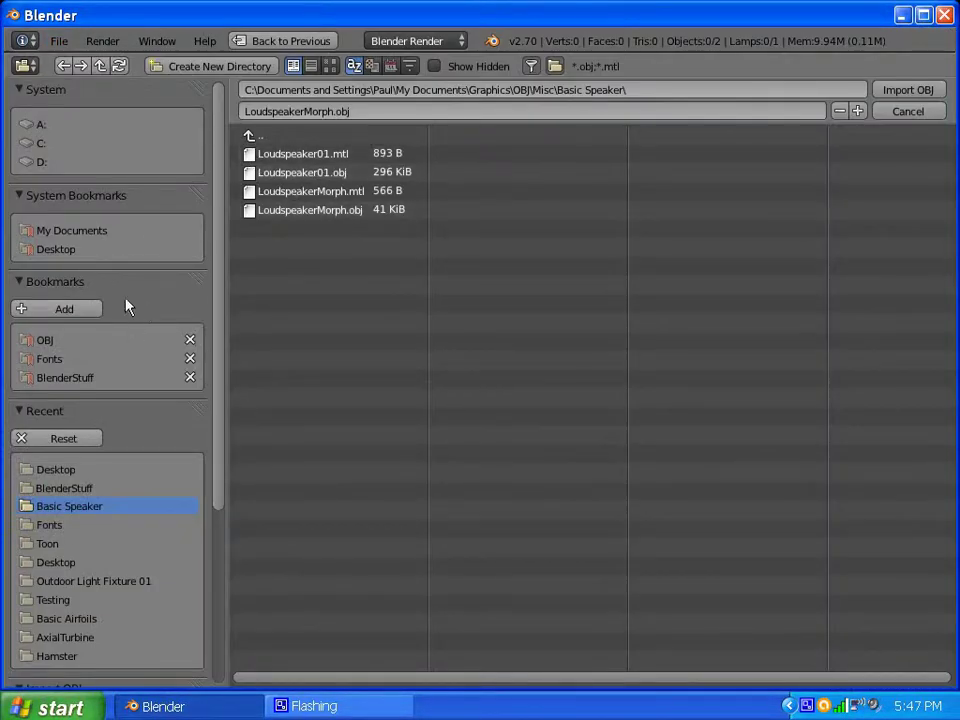
left_click(301, 174)
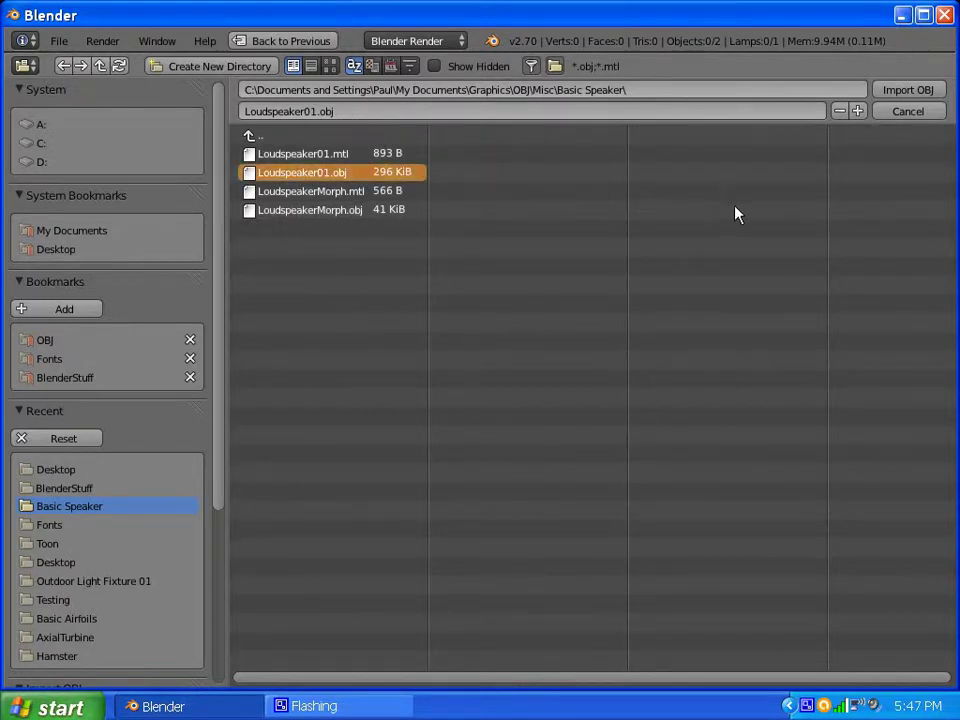
left_click_drag(222, 300, 240, 553)
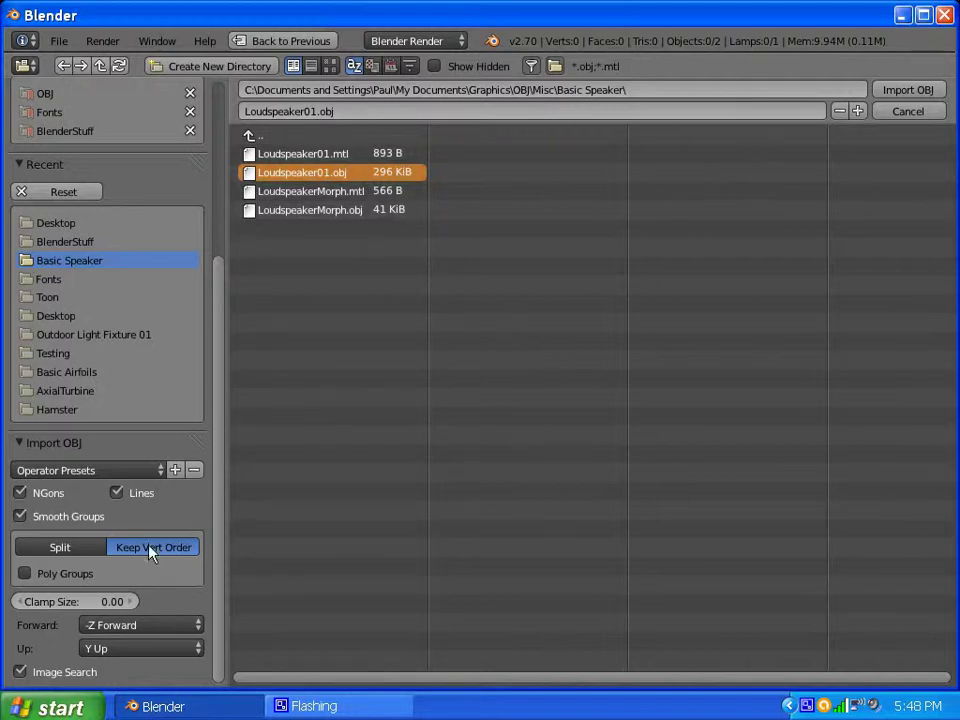
left_click(910, 91)
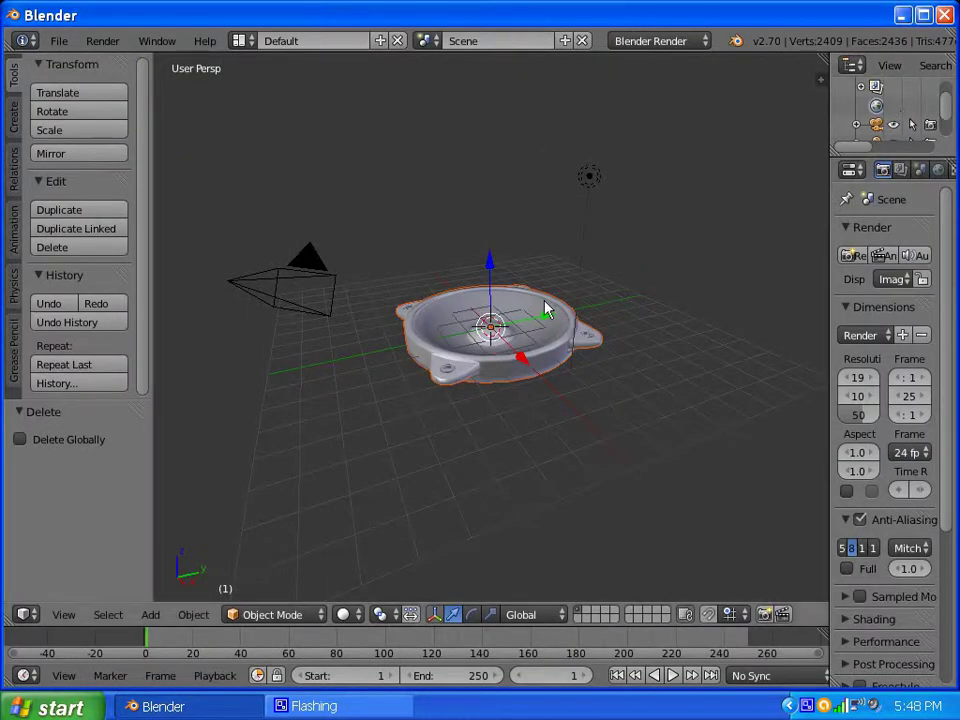
Enlarge the Outliner to show all scene objects and check the imported loudspeaker's entry there
middle_click_drag(545, 310, 514, 332)
scroll(514, 332, "up", 3)
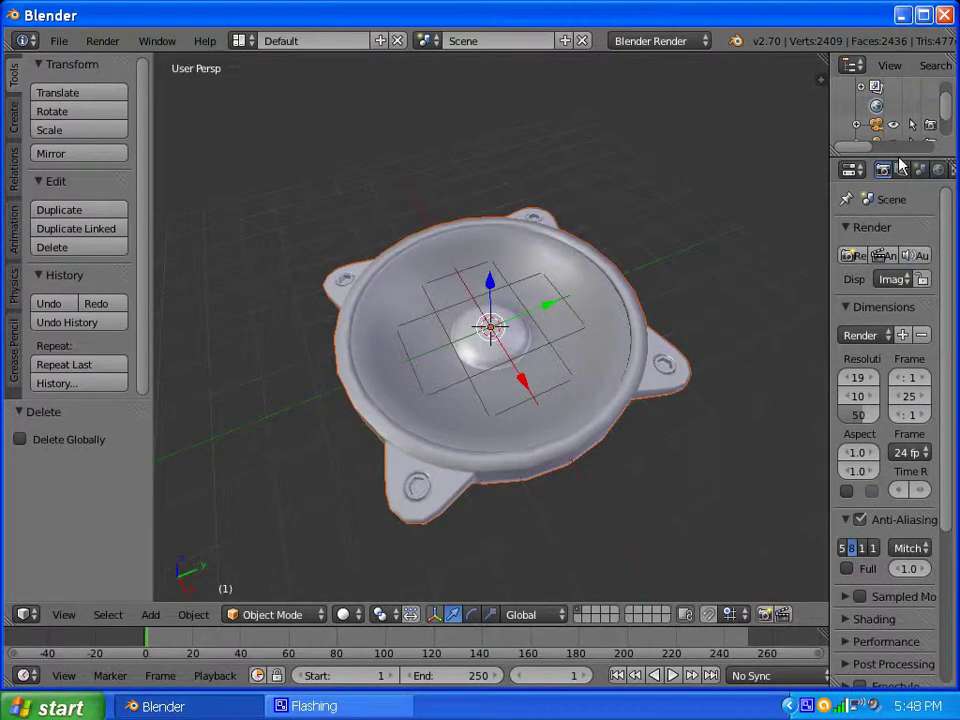
left_click_drag(899, 158, 899, 278)
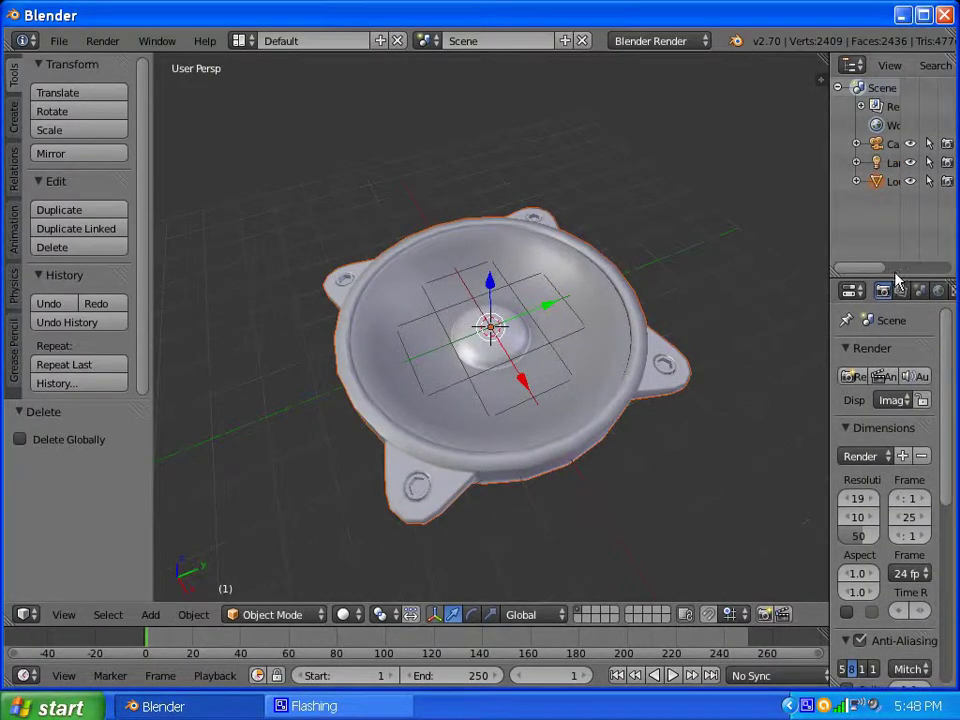
left_click(856, 182)
left_click_drag(855, 272, 821, 279)
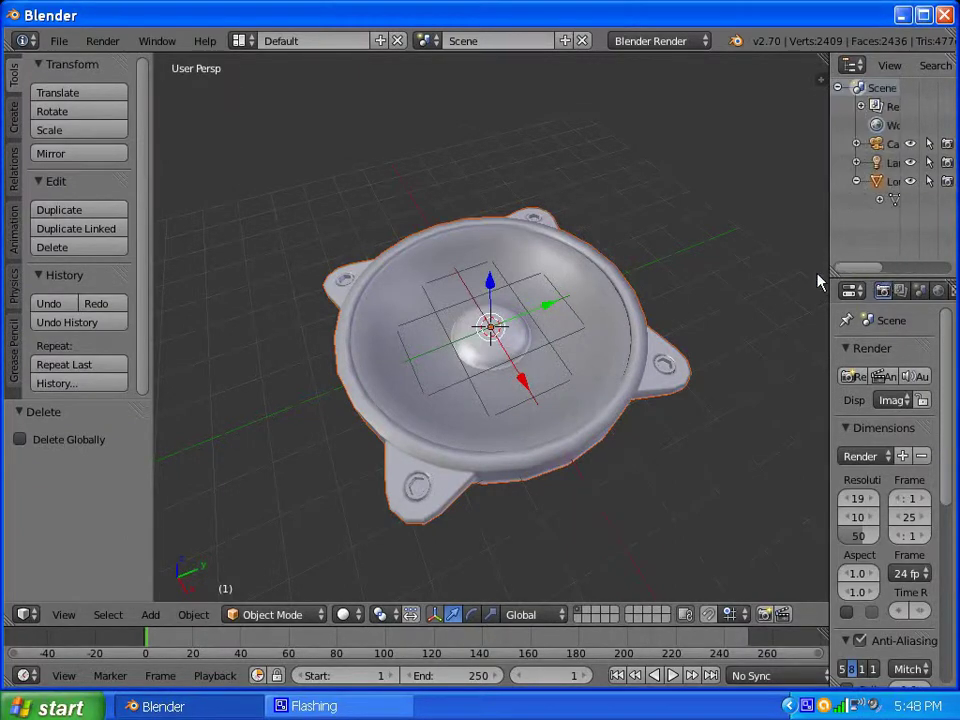
left_click(856, 181)
Select the imported loudspeaker mesh in the scene and inspect it from low and raised angles
right_click(474, 470)
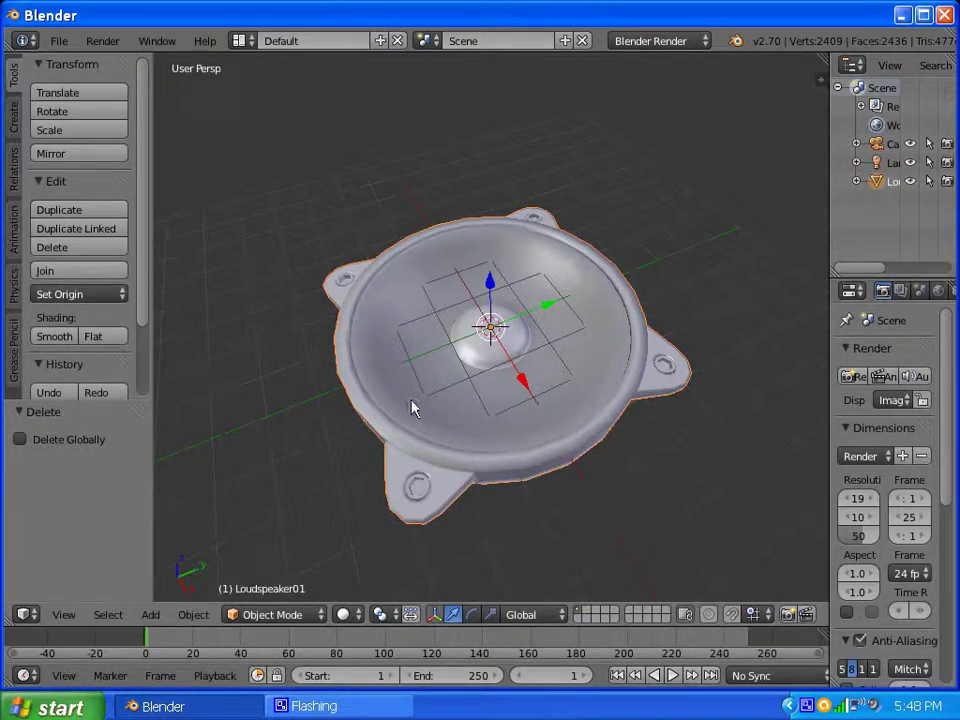
middle_click_drag(412, 408, 435, 255)
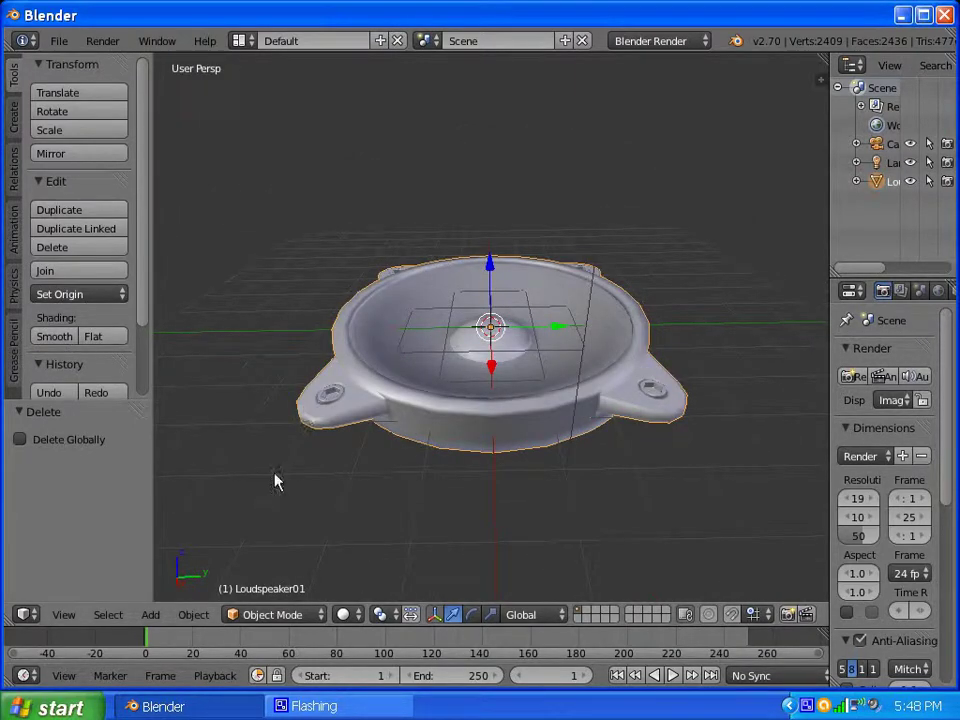
middle_click_drag(403, 390, 445, 463)
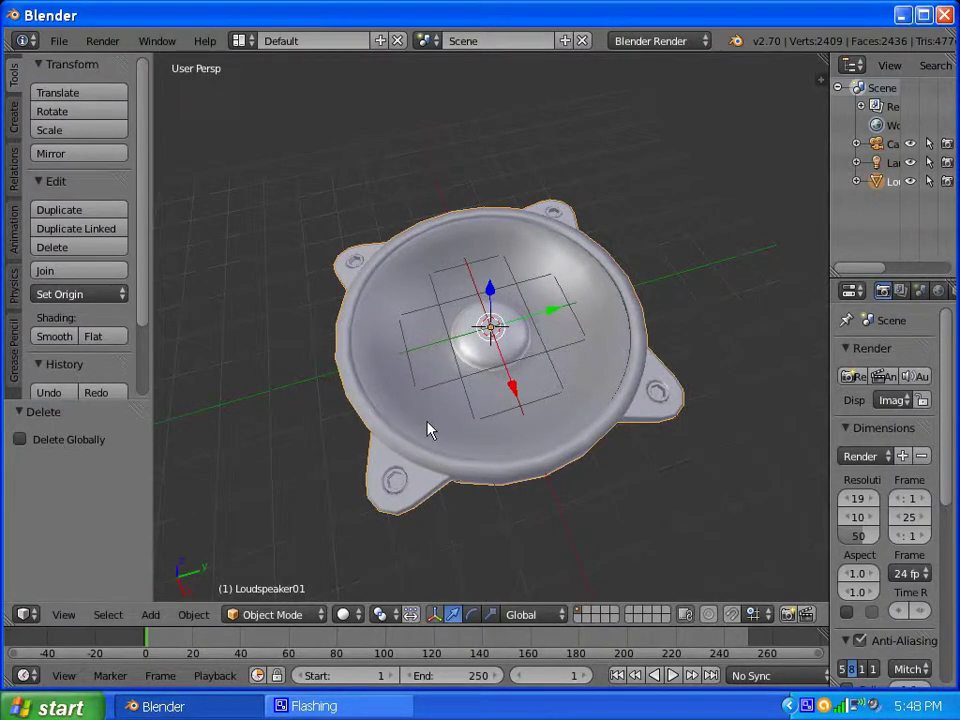
Switch the loudspeaker to Edit Mode and select all of its mesh geometry
middle_click_drag(429, 424, 420, 386)
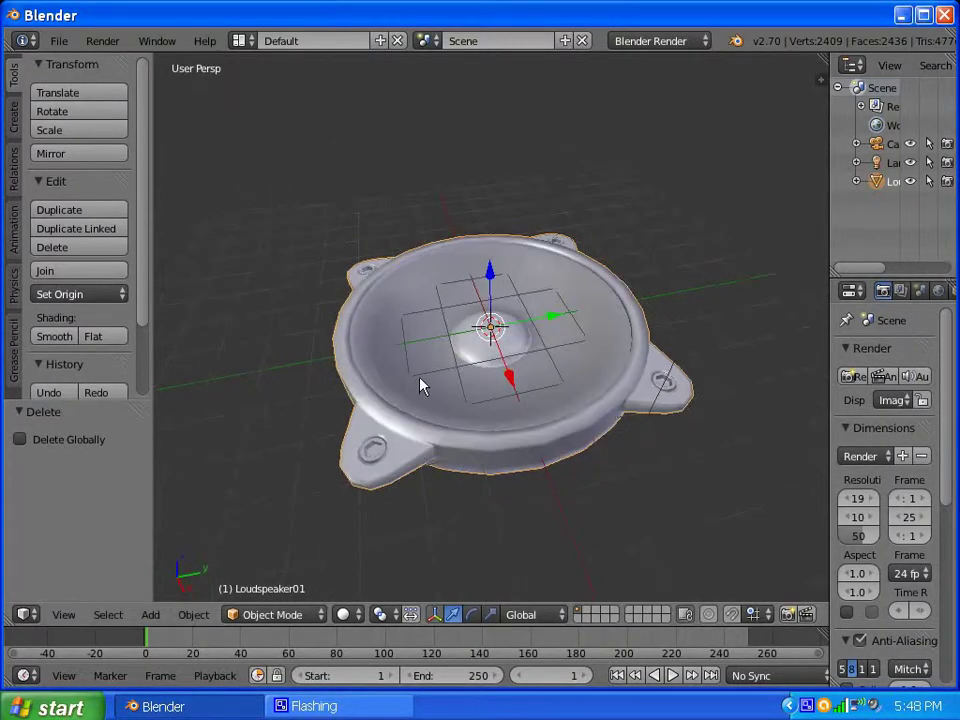
left_click(290, 619)
left_click(281, 572)
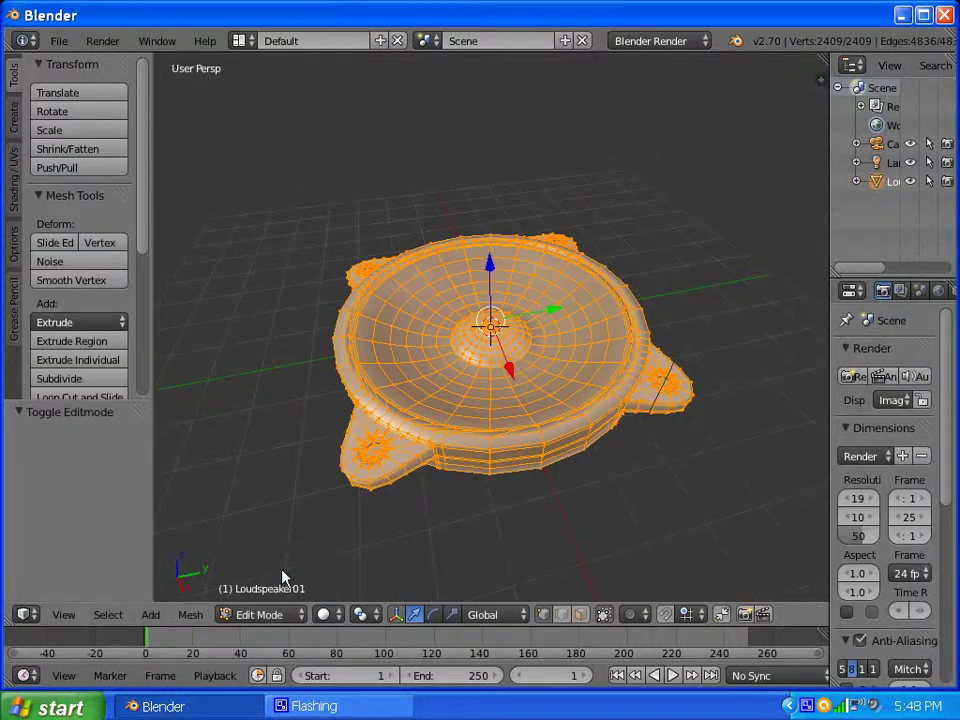
key("a")
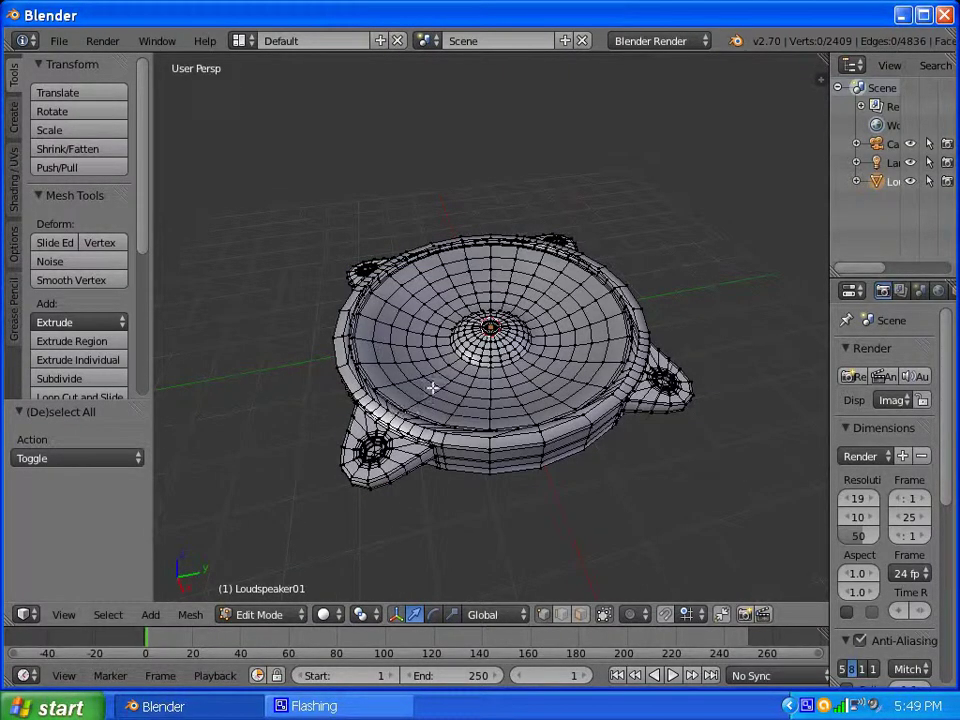
key("shift+a")
key("a")
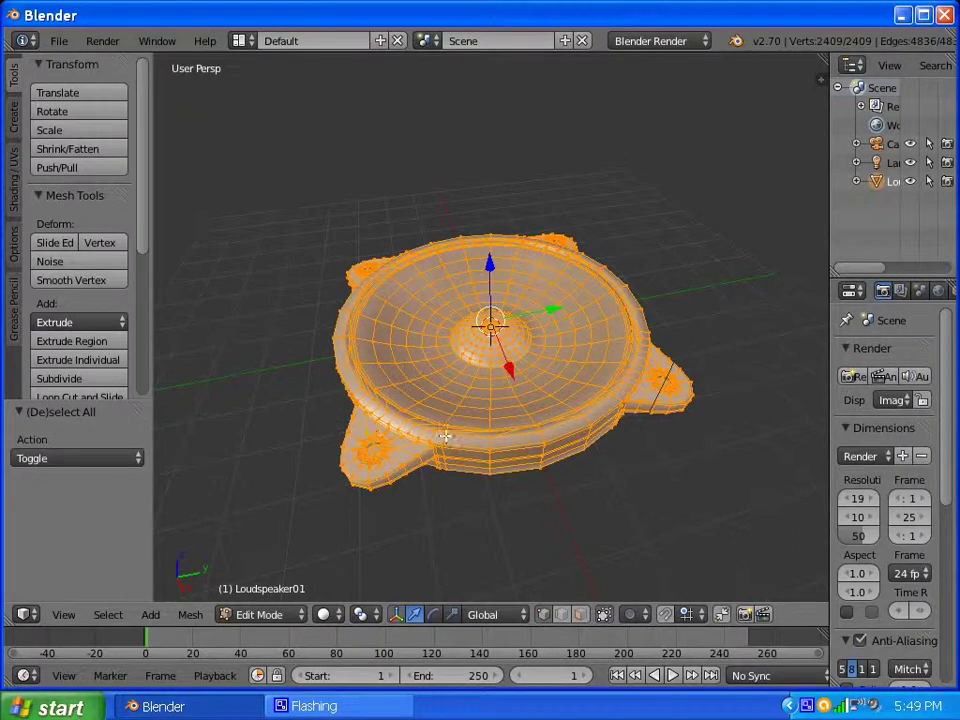
key("n")
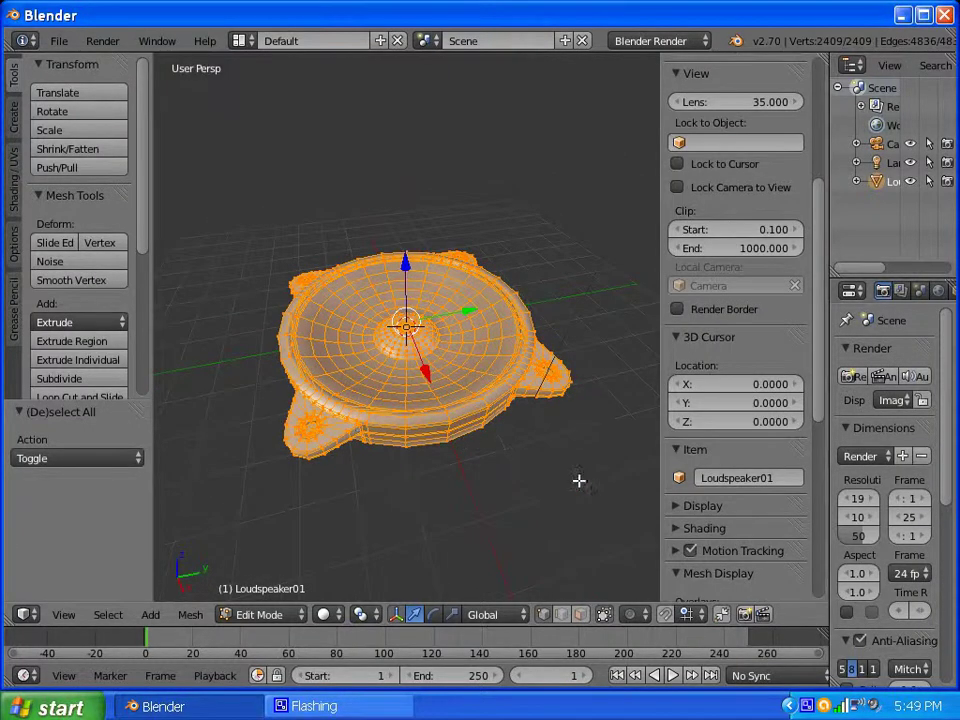
scroll(754, 529, "down", 6)
scroll(754, 528, "down", 4)
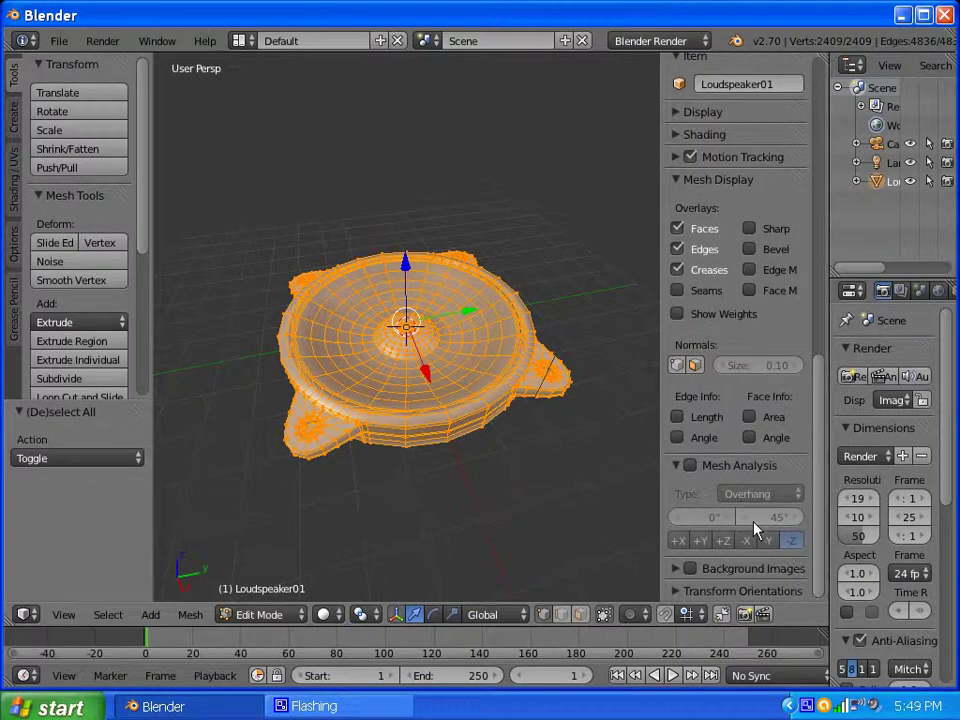
scroll(722, 487, "up", 10)
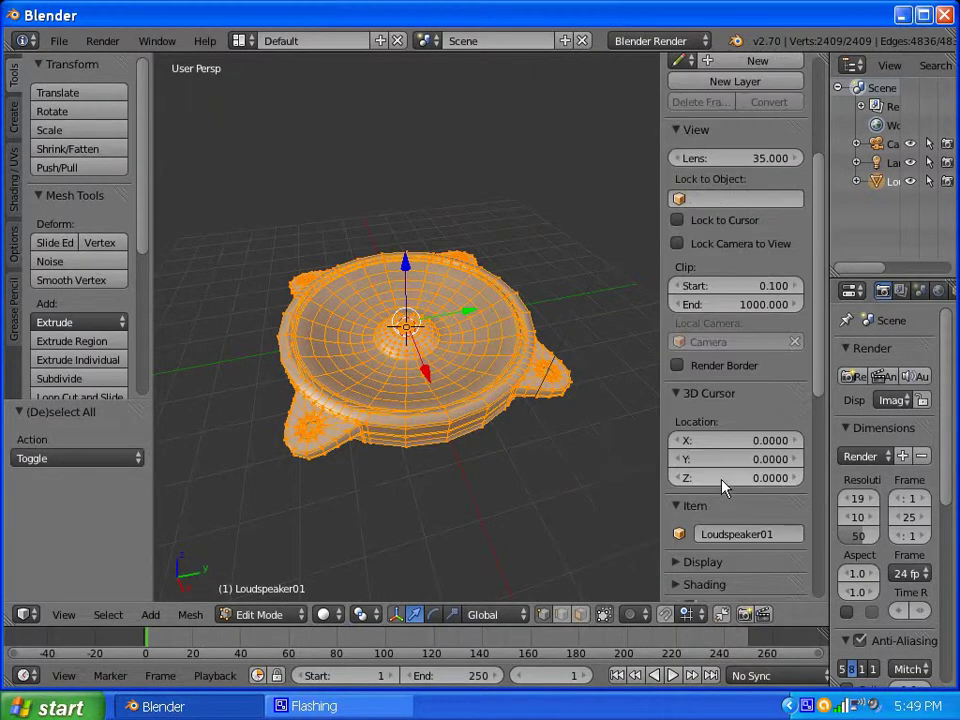
key("n")
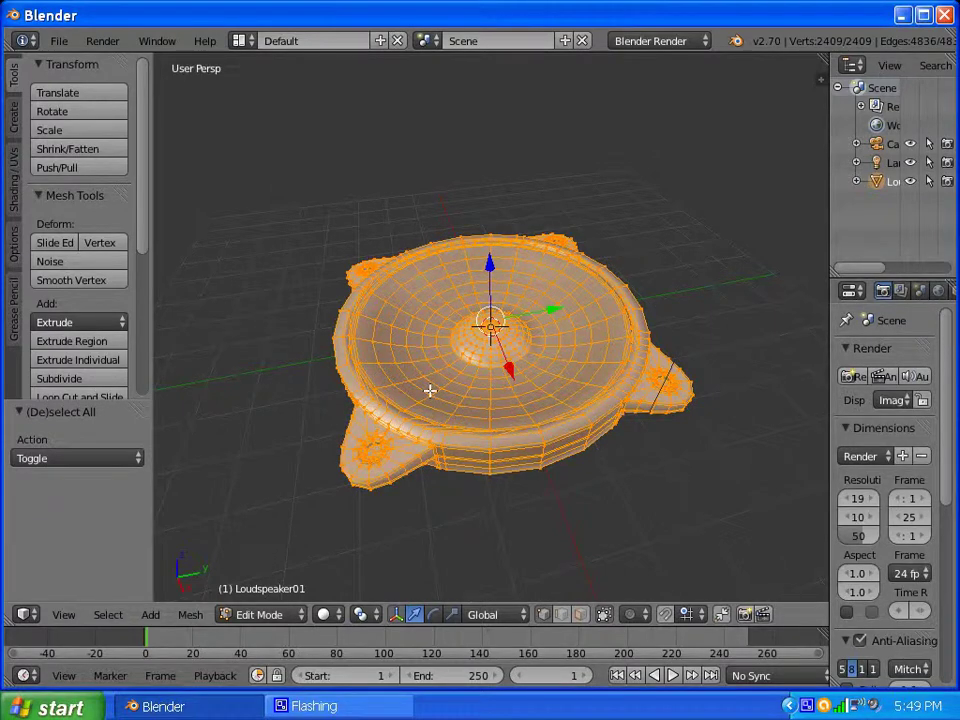
Separate the selected loudspeaker mesh by loose parts and return to Object Mode
key("p")
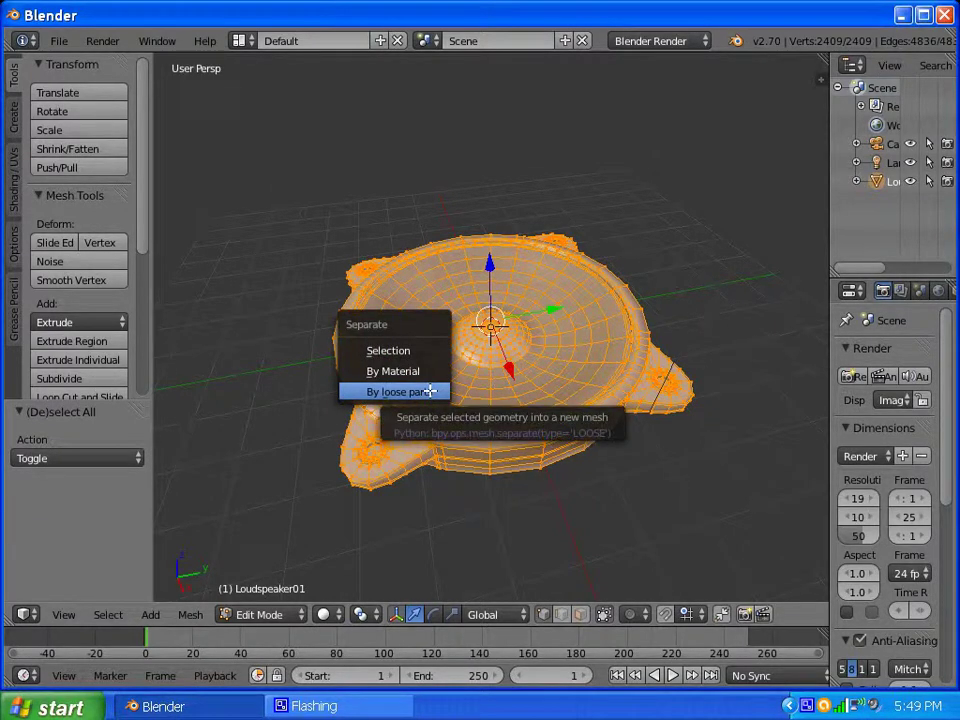
left_click(428, 391)
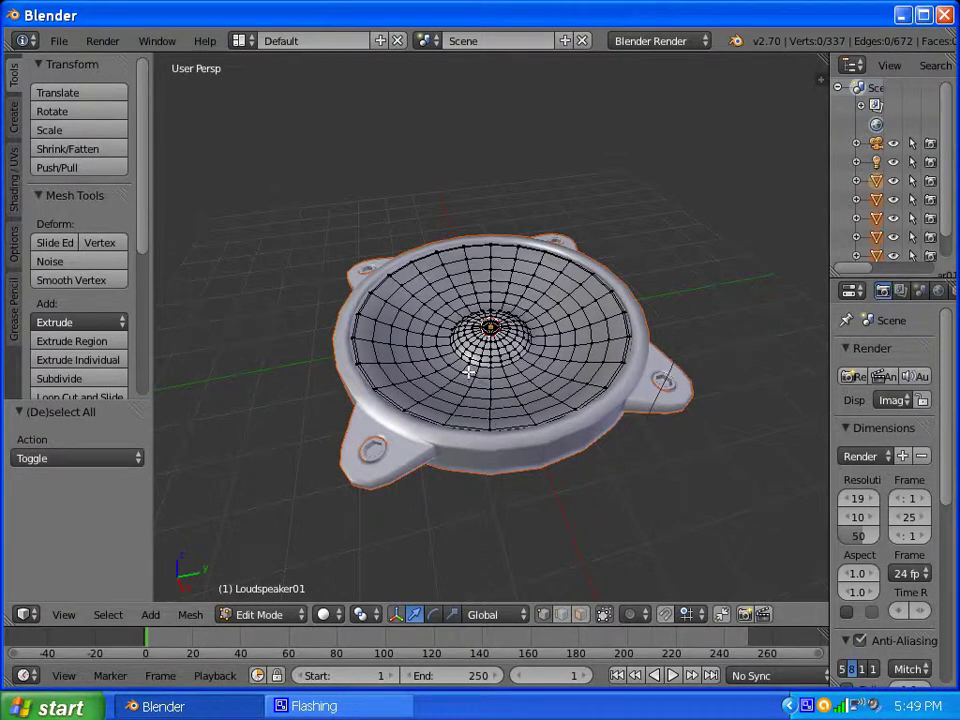
left_click(254, 615)
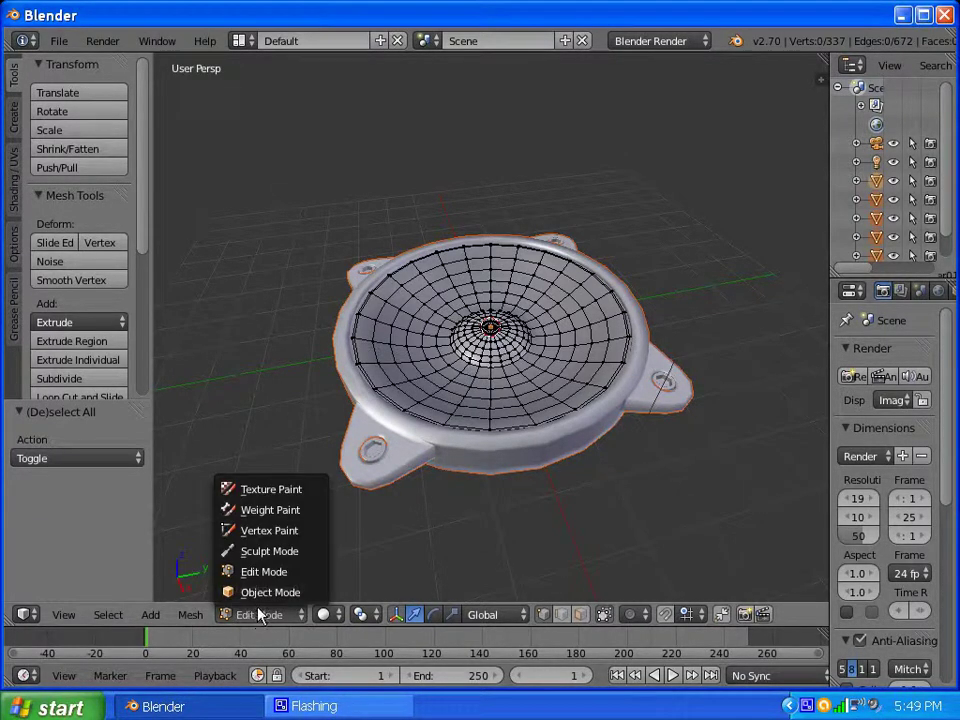
left_click(268, 593)
Widen the Outliner to show object names and select the separated outer frame and cone to identify their entries
scroll(486, 375, "down", 4)
scroll(486, 364, "up", 4)
scroll(480, 385, "down", 2)
key("a")
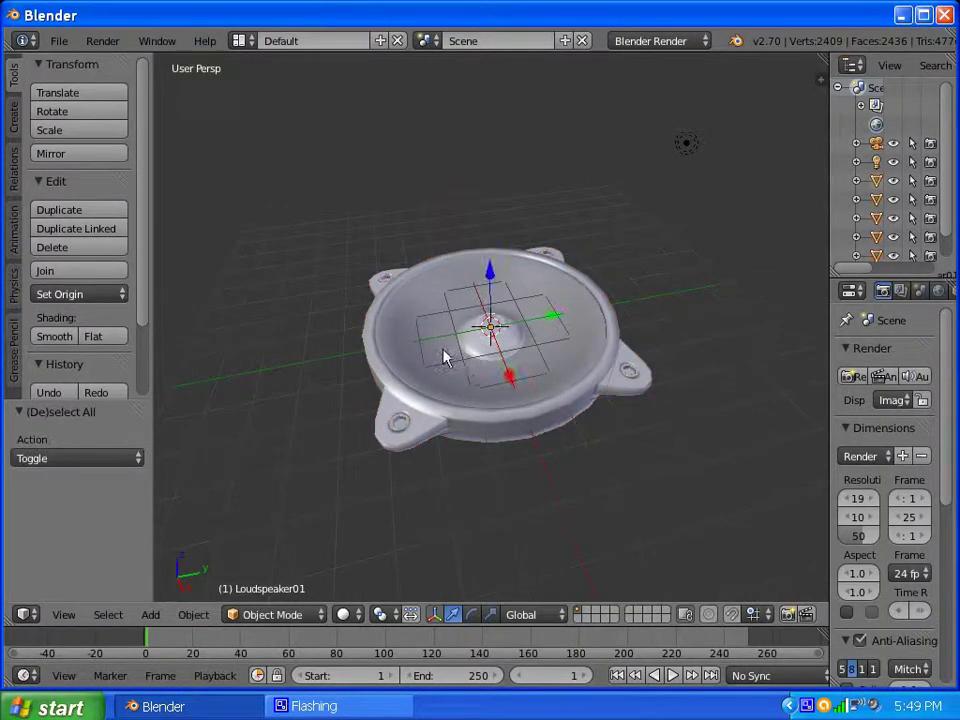
right_click(458, 444)
scroll(589, 422, "up", 1)
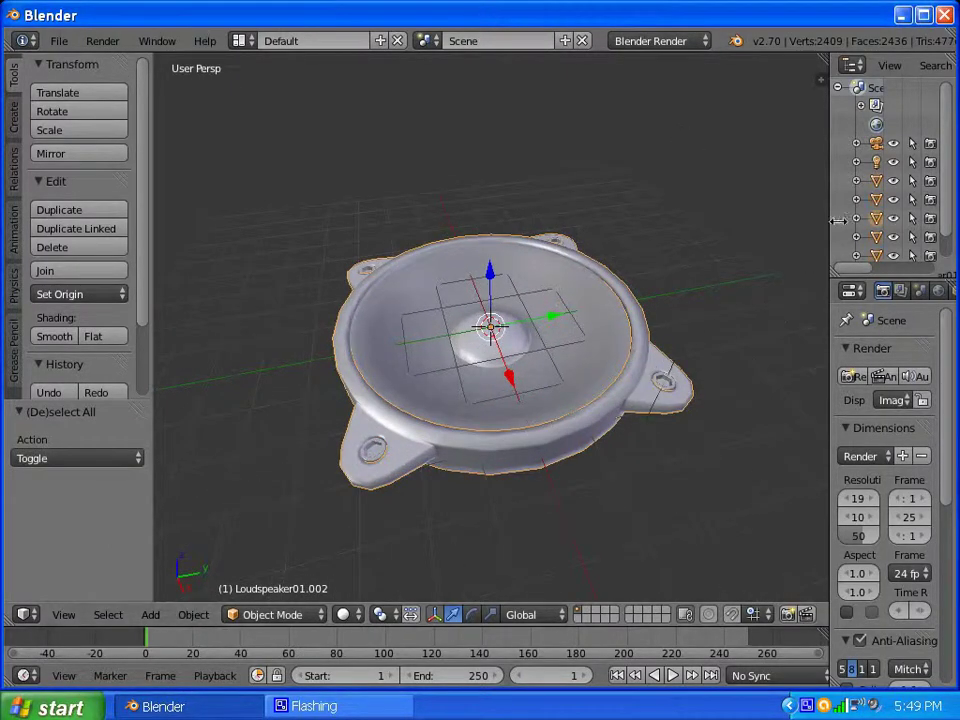
left_click_drag(834, 326, 710, 326)
right_click(491, 356)
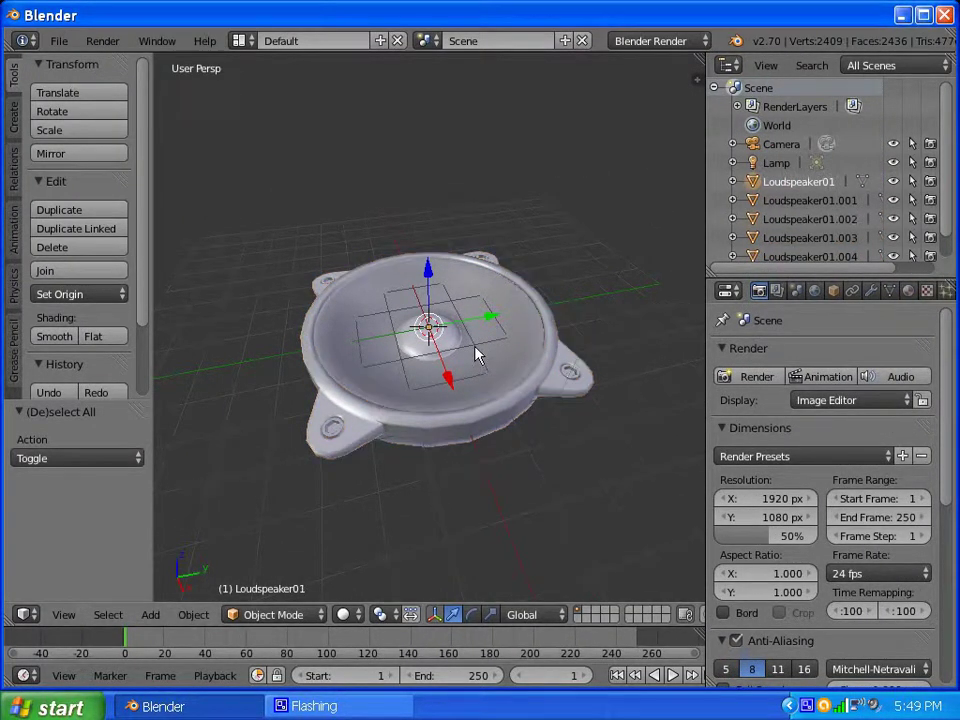
Select the speaker's outer frame and rename Loudspeaker01.002 as surround
right_click(499, 418)
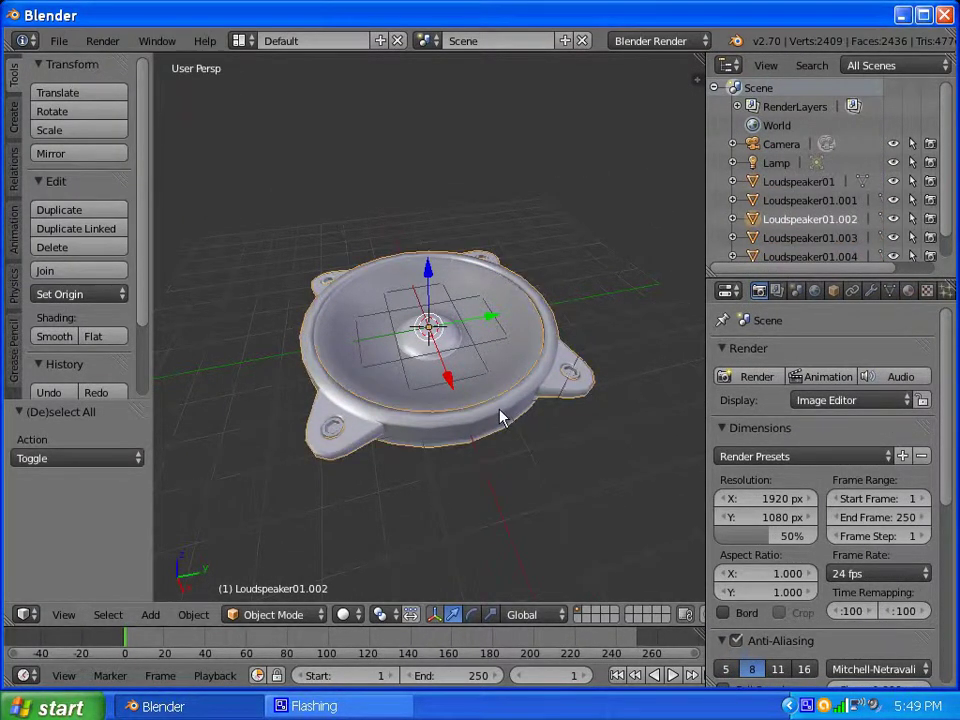
double_click(789, 220)
type("surround")
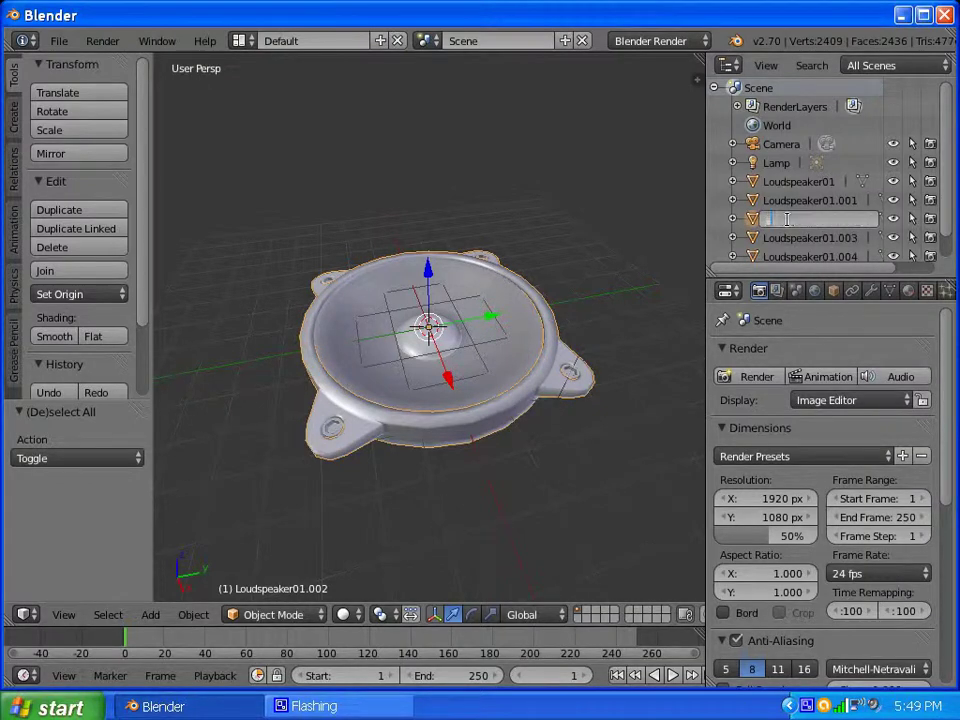
key("Return")
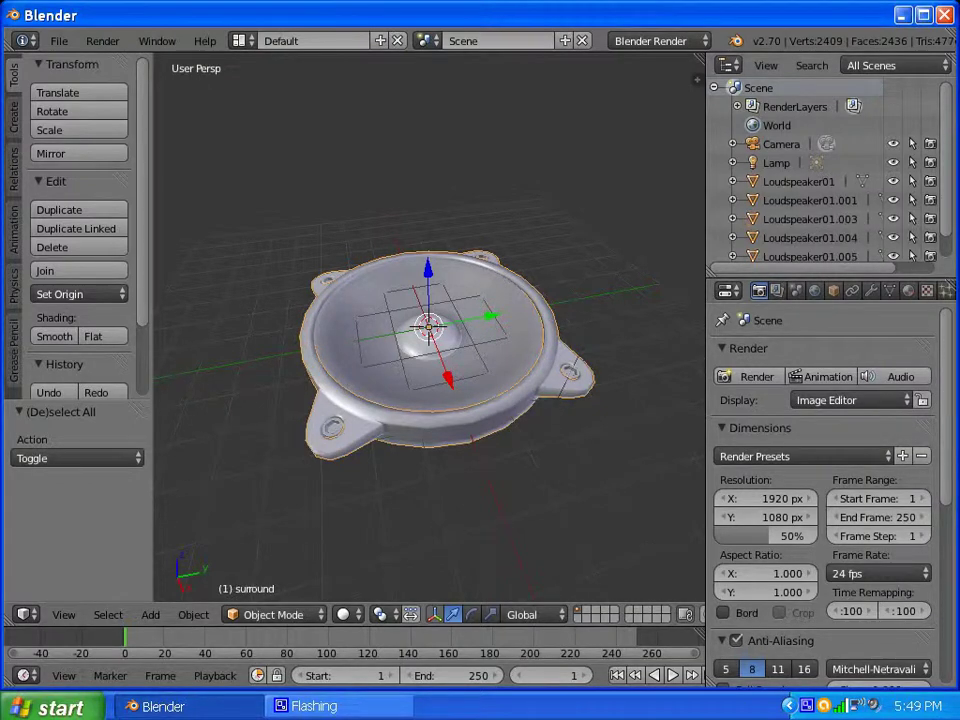
Try to select the four corner screws together while the surround is still shown
right_click(330, 432)
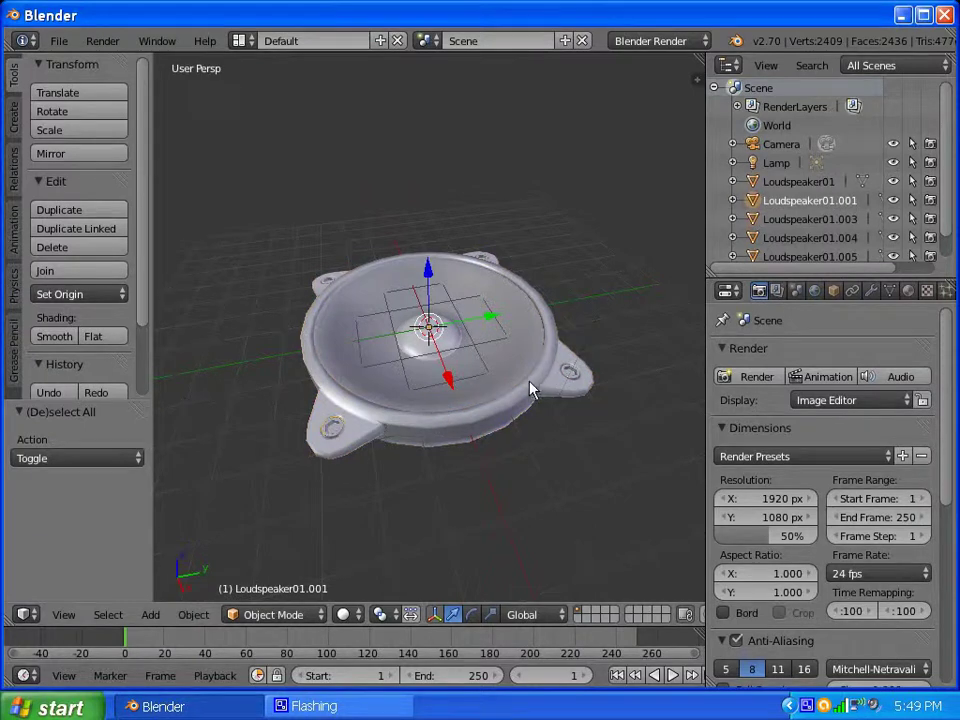
middle_click_drag(541, 374, 557, 418)
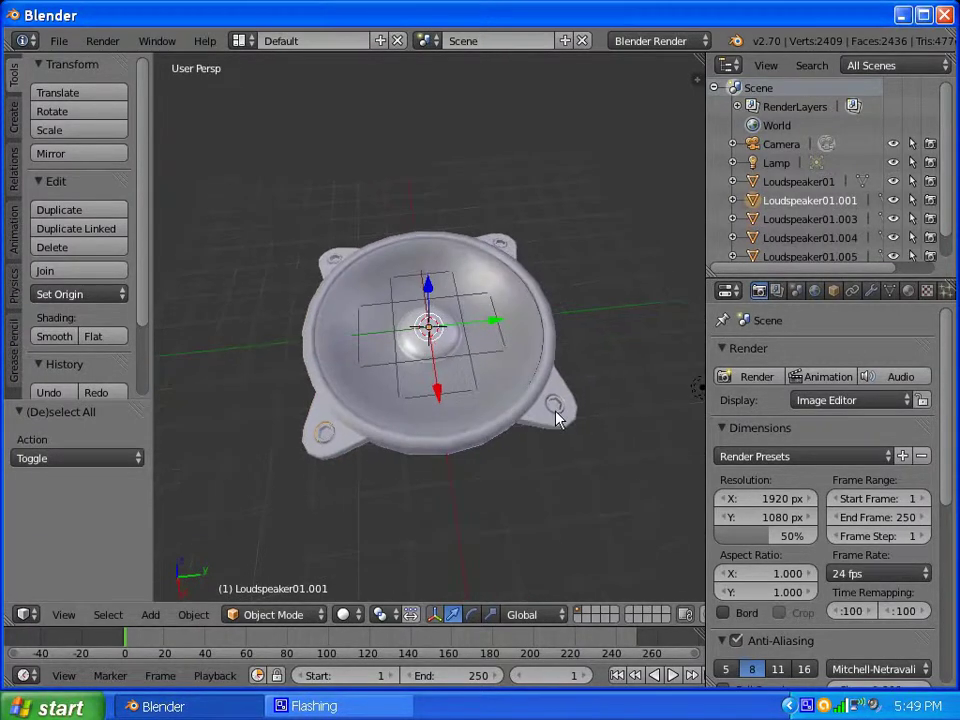
right_click(555, 401)
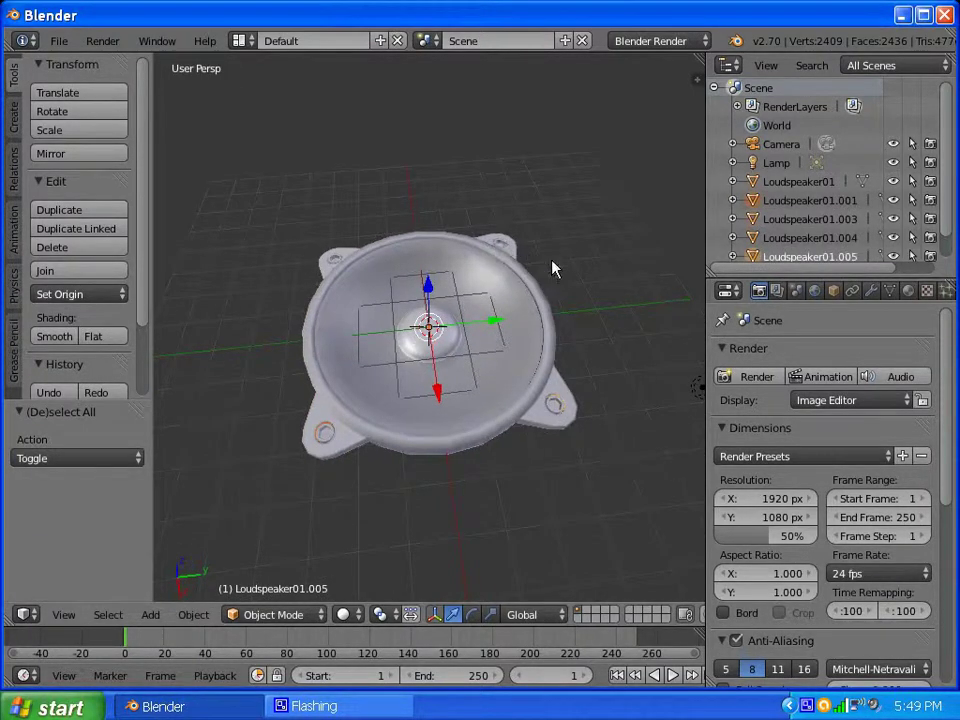
middle_click_drag(555, 268, 545, 202)
right_click(514, 232)
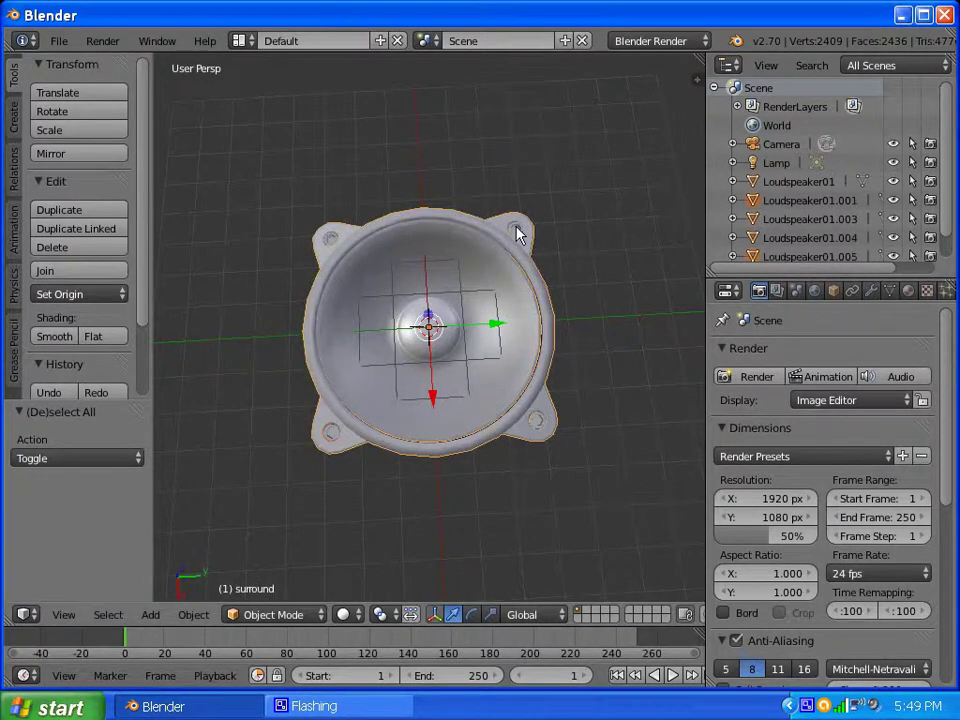
right_click(542, 428)
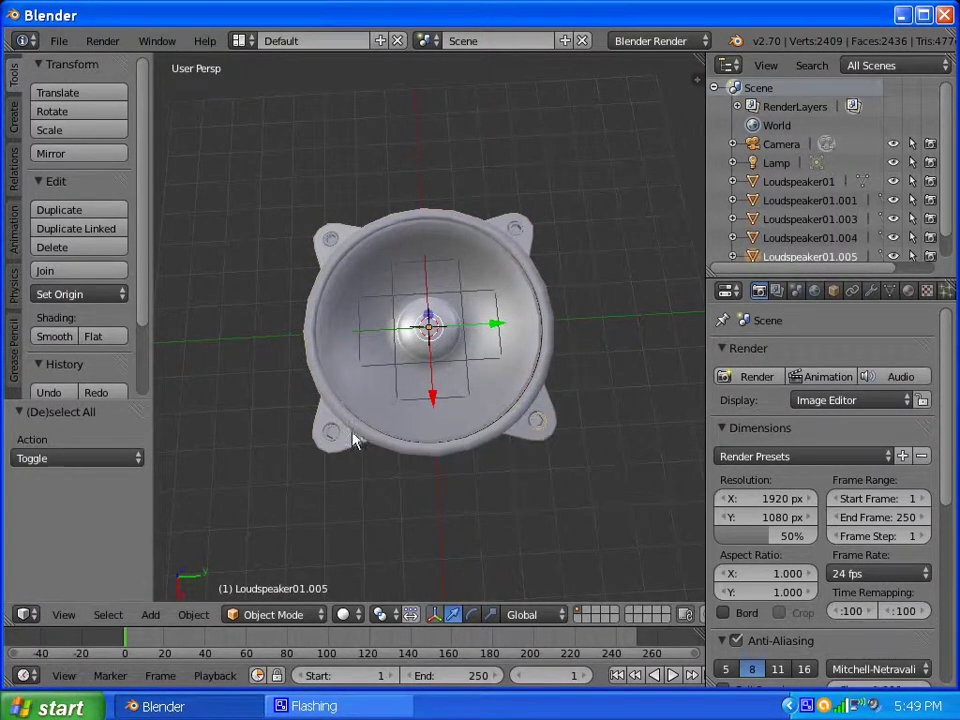
right_click(333, 440)
right_click(535, 425)
right_click(514, 231)
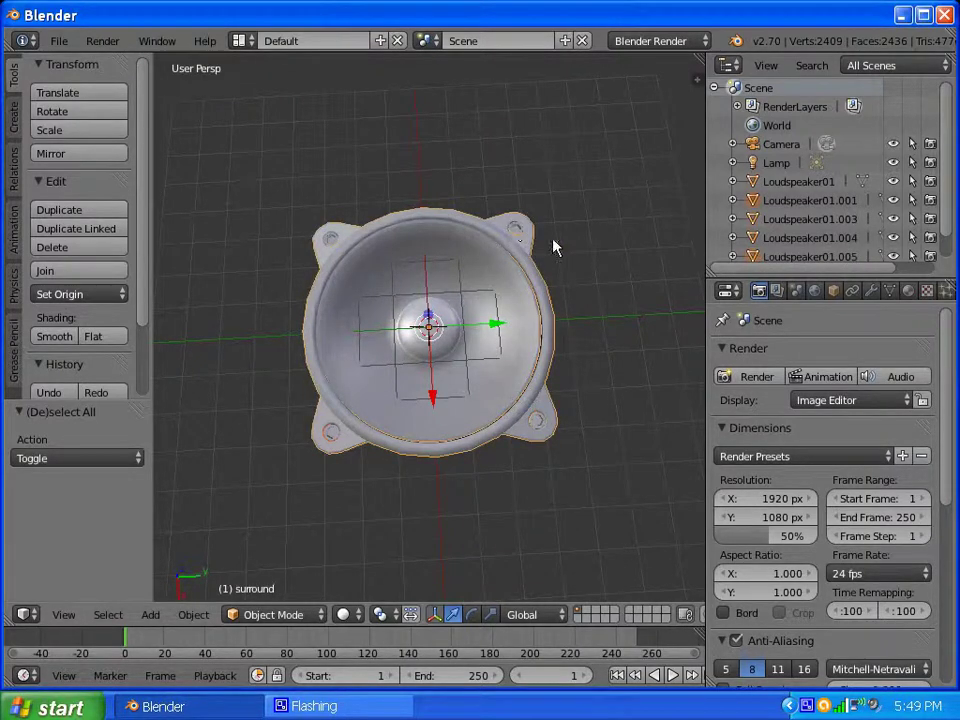
right_click(514, 229)
right_click(518, 233)
key("a")
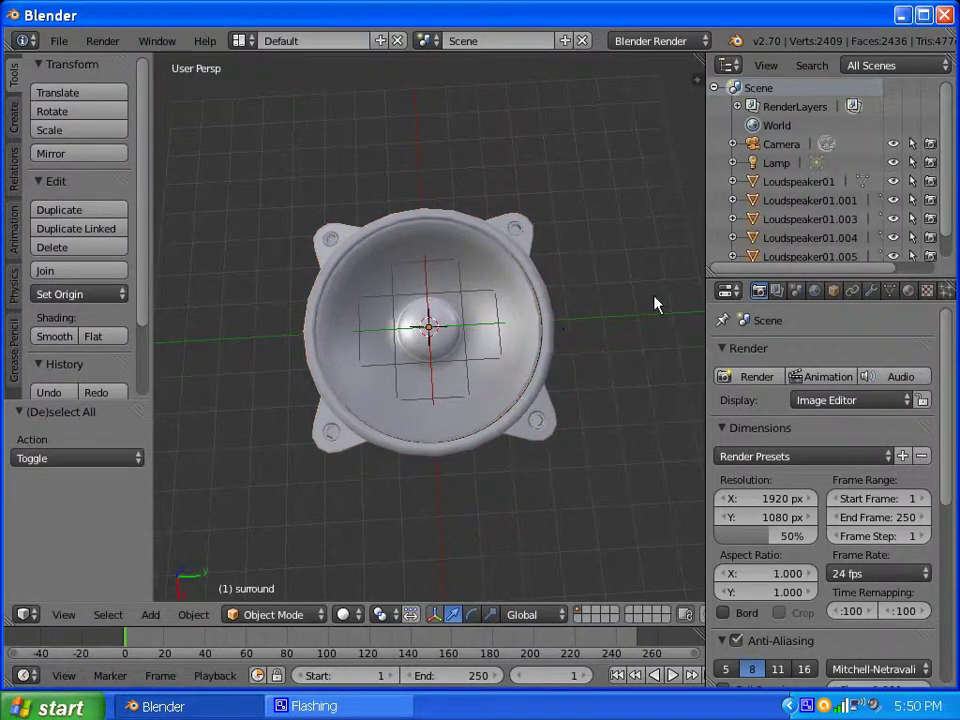
Hide the surround and the cone object Loudspeaker01 in the viewport
right_click(553, 326)
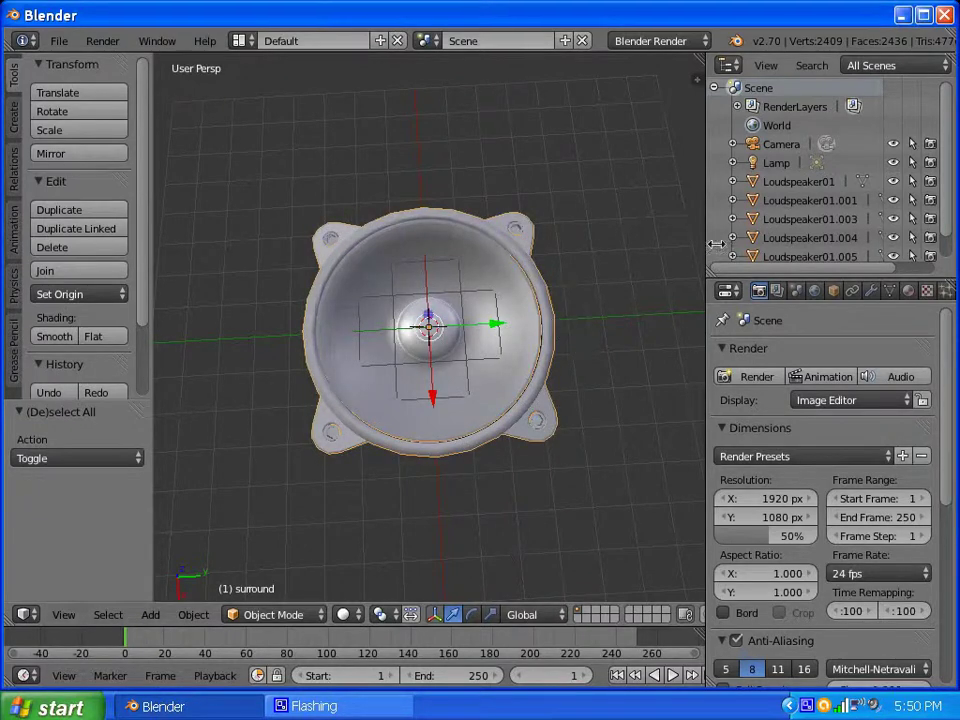
scroll(833, 197, "down", 1)
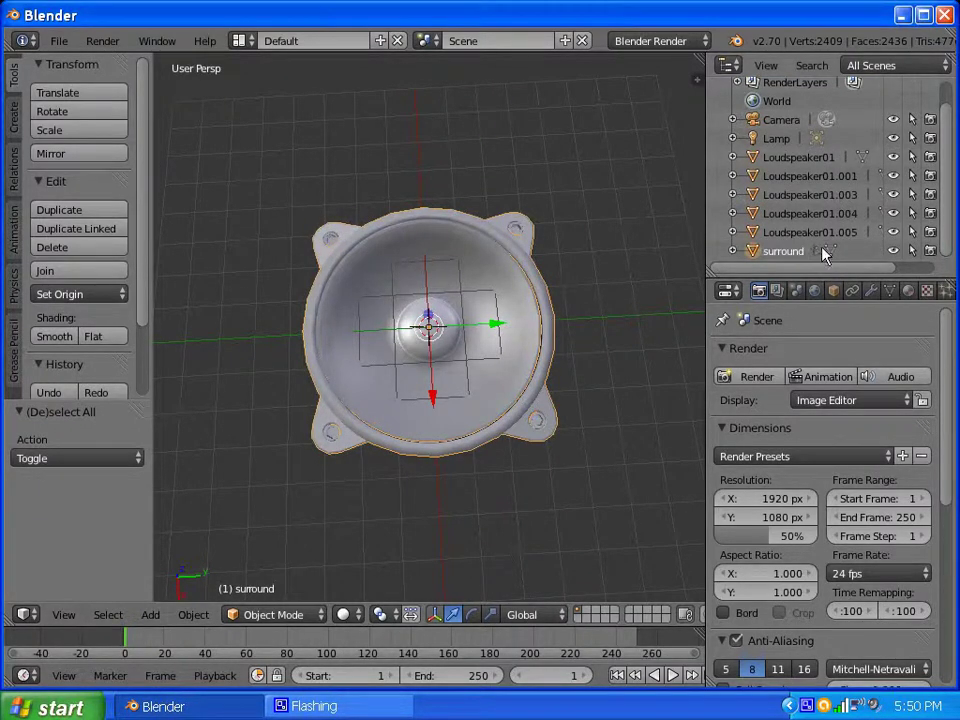
key("a")
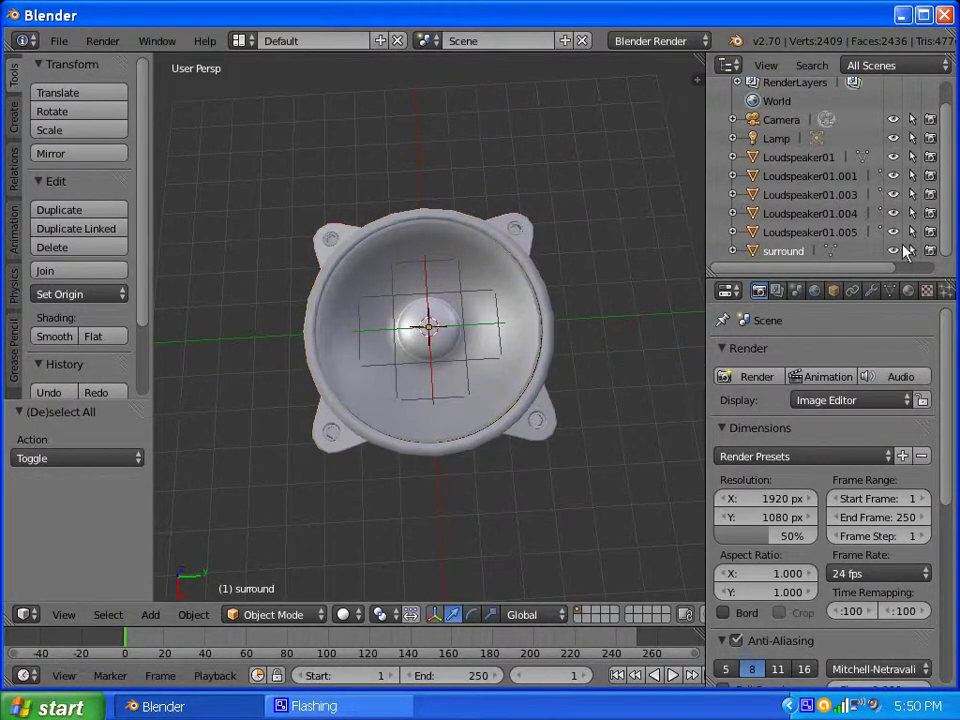
left_click(894, 251)
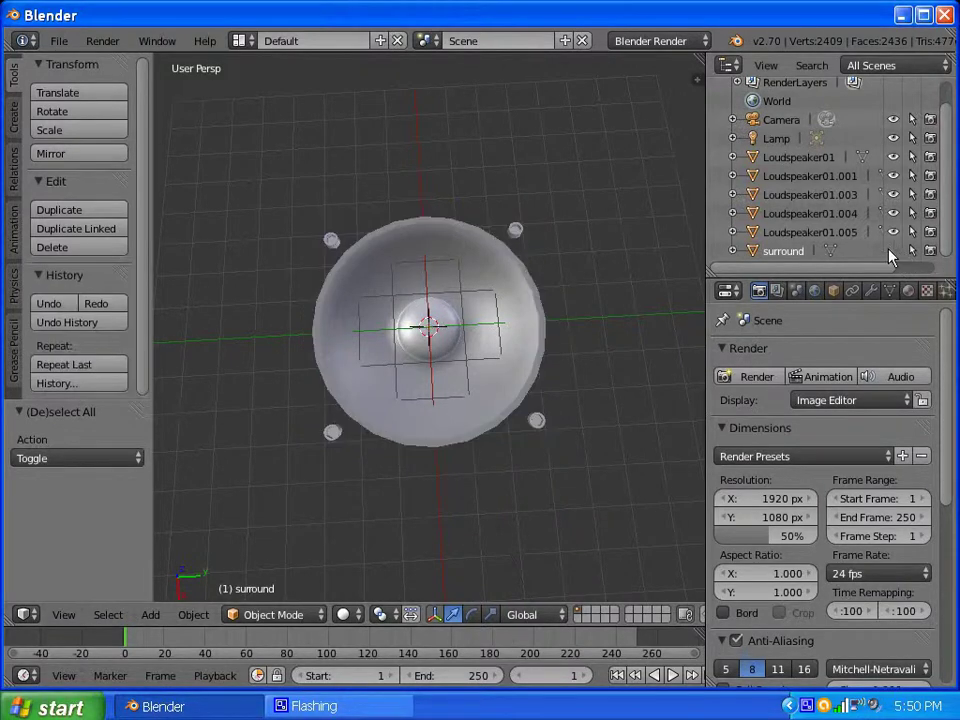
right_click(456, 317)
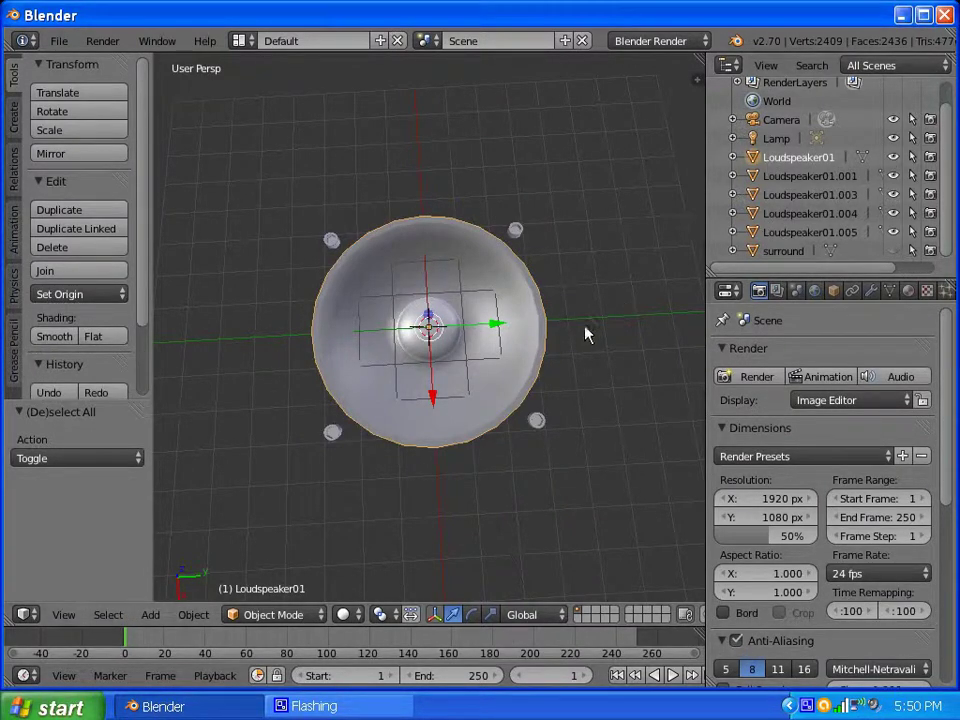
key("a")
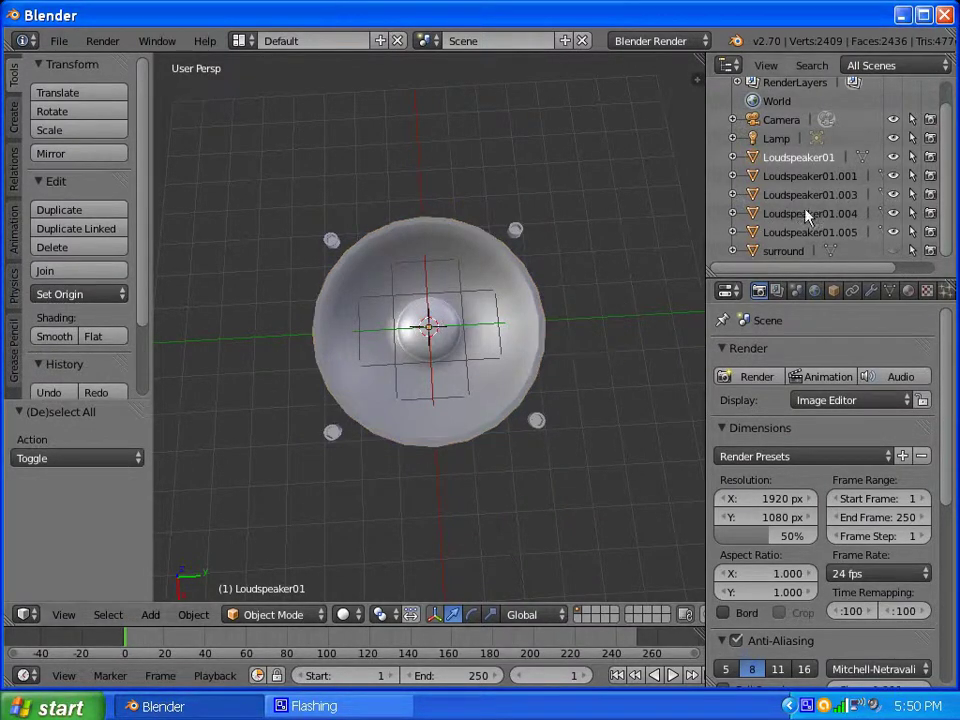
left_click(893, 157)
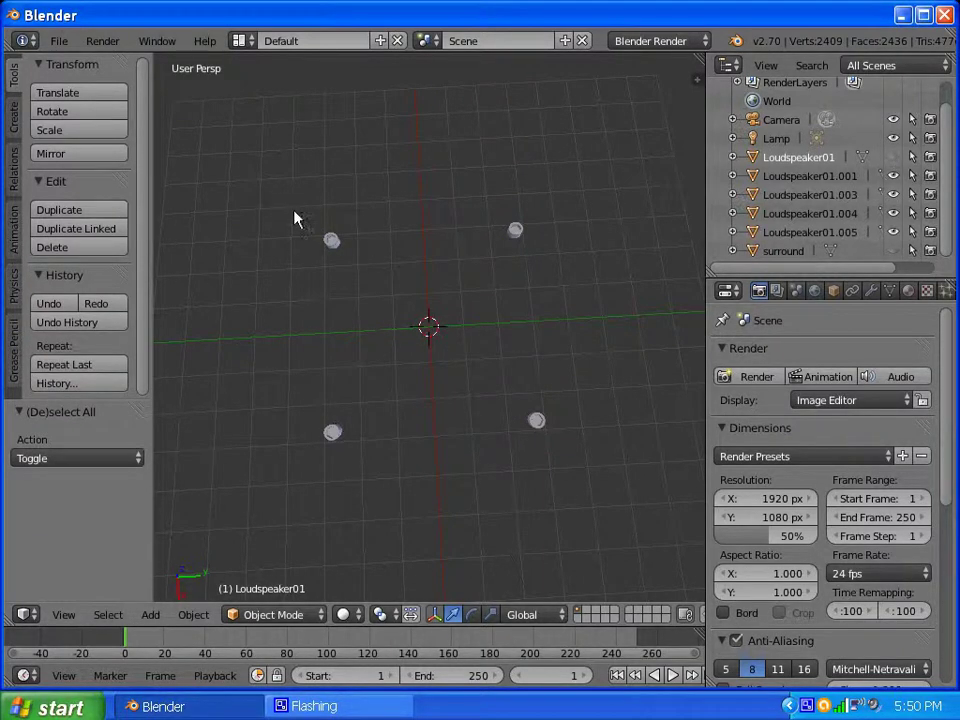
Select all four corner screws and join them into one object
right_click(331, 241)
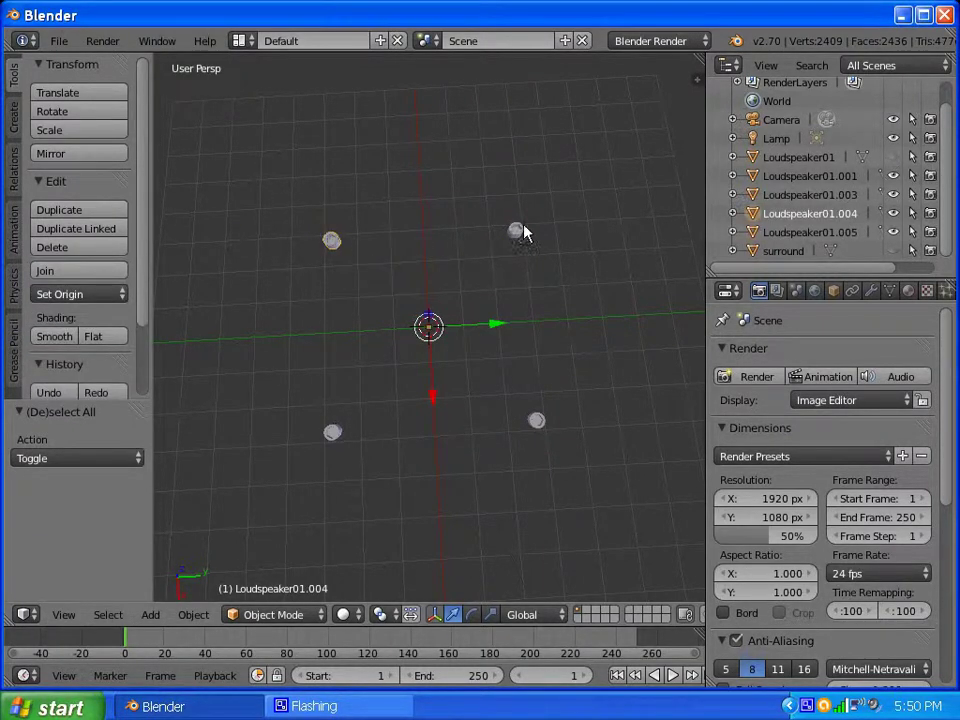
right_click(523, 232, "shift")
right_click(537, 423, "shift")
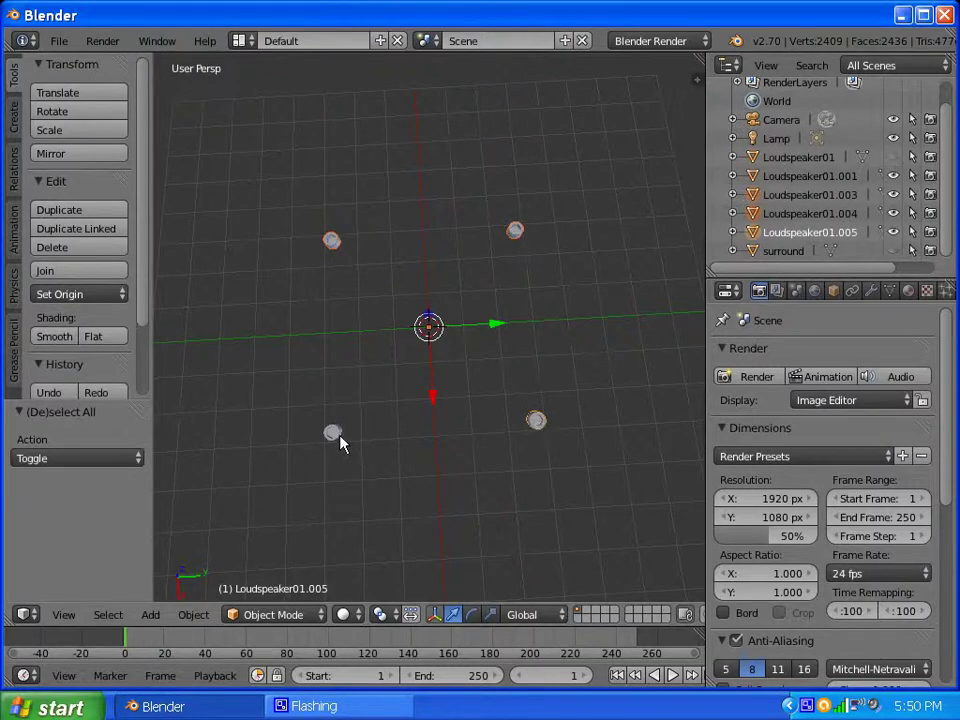
right_click(337, 435, "shift")
left_click(86, 270)
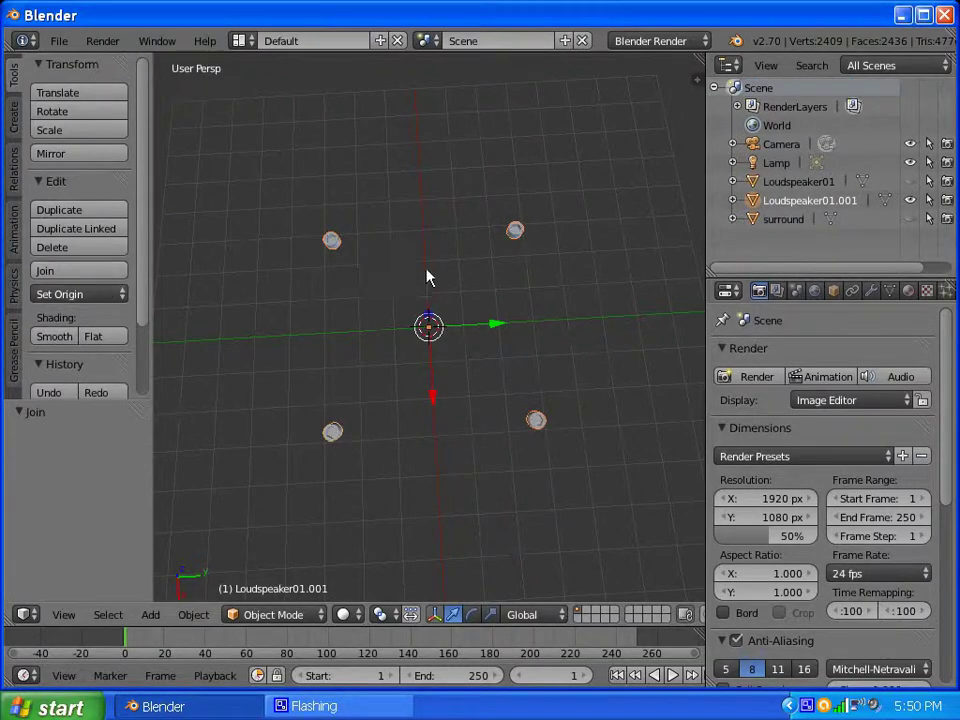
Rename the joined screws object Loudspeaker01.001 as fasteners
double_click(797, 200)
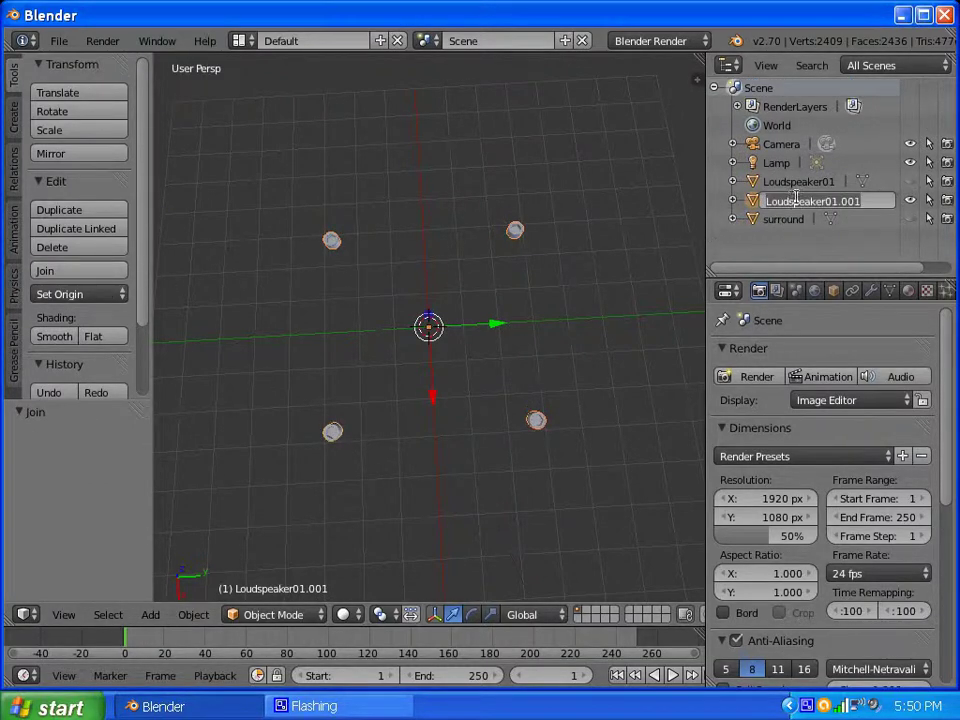
type("fasteners")
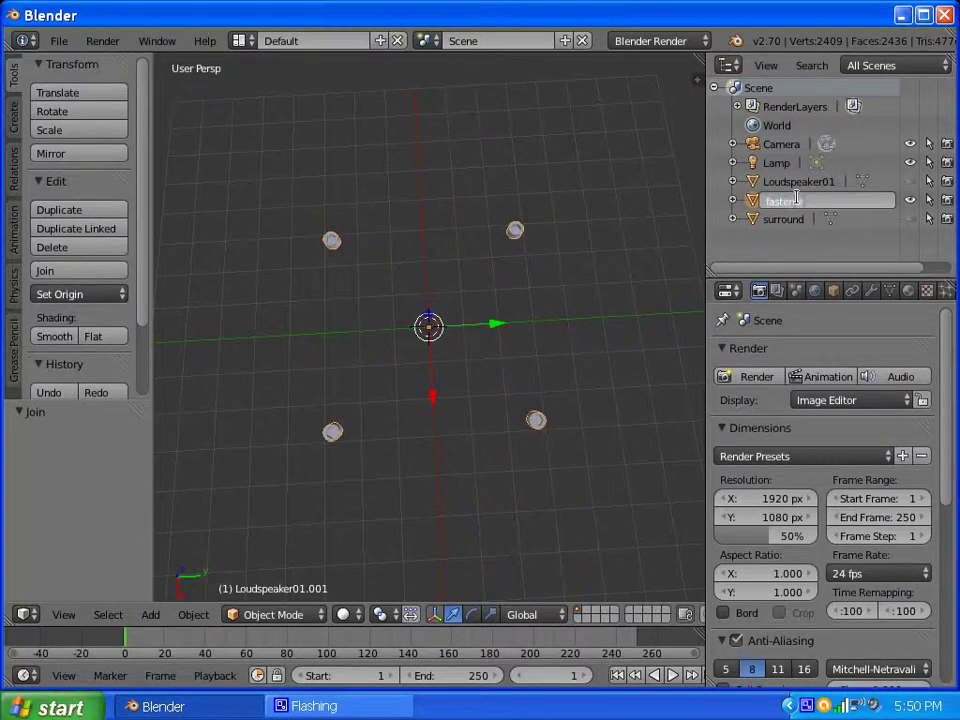
key("Return")
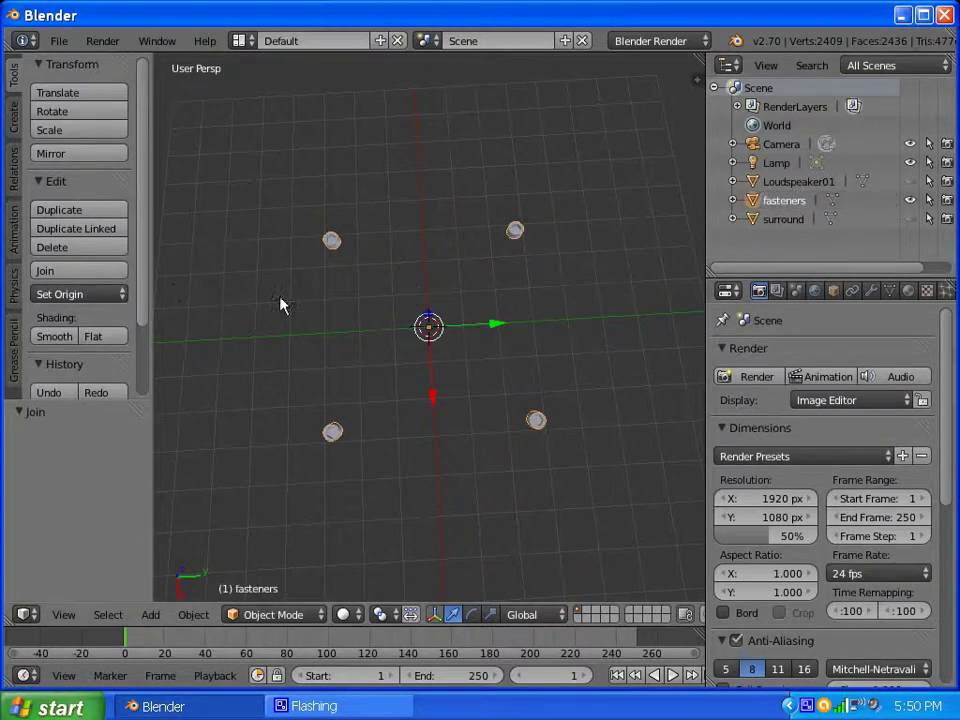
Show the cone and the surround in the viewport again and select the cone Loudspeaker01
left_click(910, 184)
left_click(910, 182)
middle_click_drag(414, 360, 448, 300)
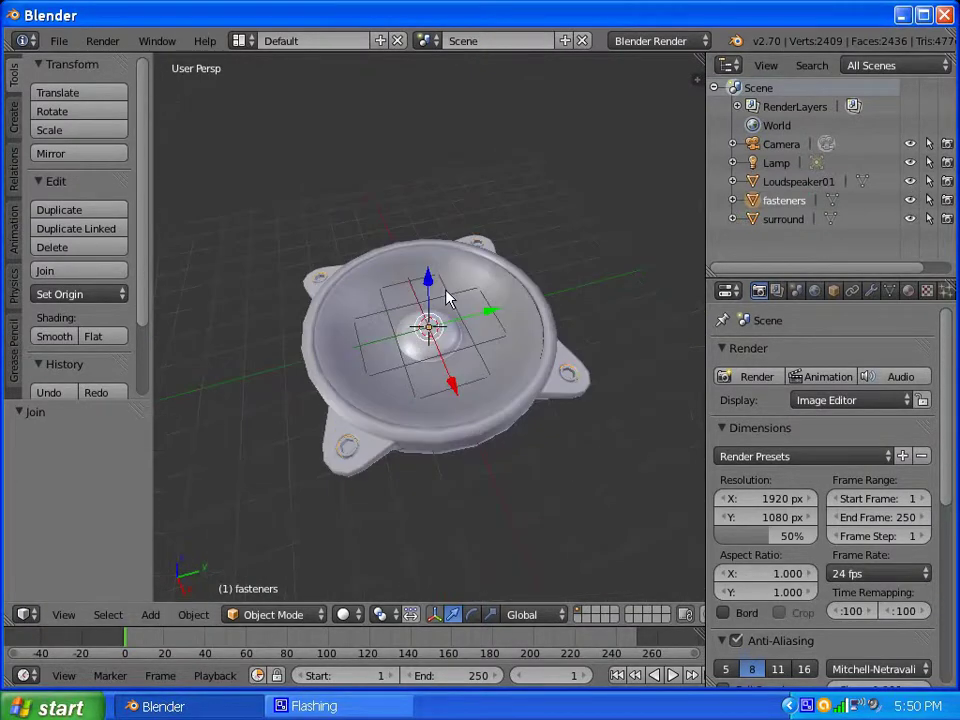
right_click(345, 348)
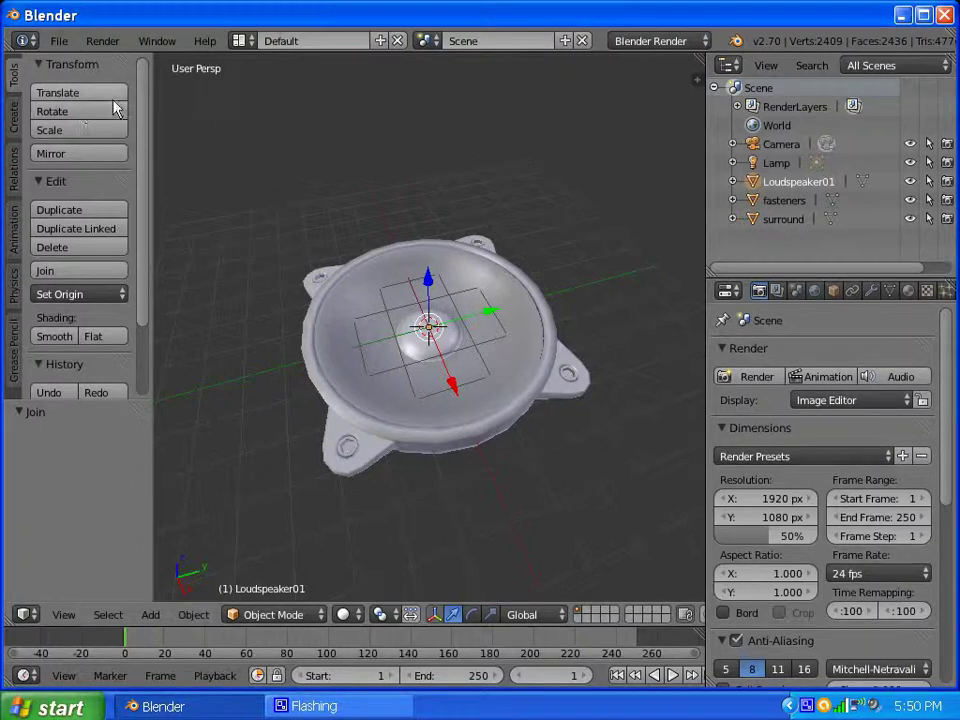
scroll(137, 242, "down", 4)
scroll(140, 180, "up", 4)
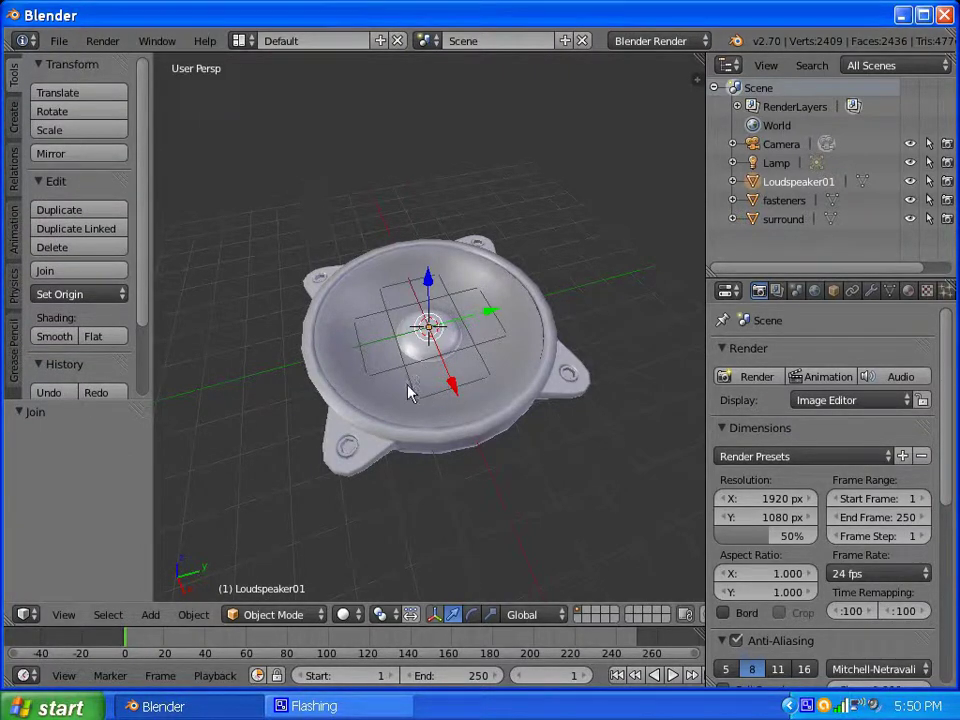
Import the Wavefront file LoudspeakerMorph.obj from the Basic Speaker folder
left_click(61, 44)
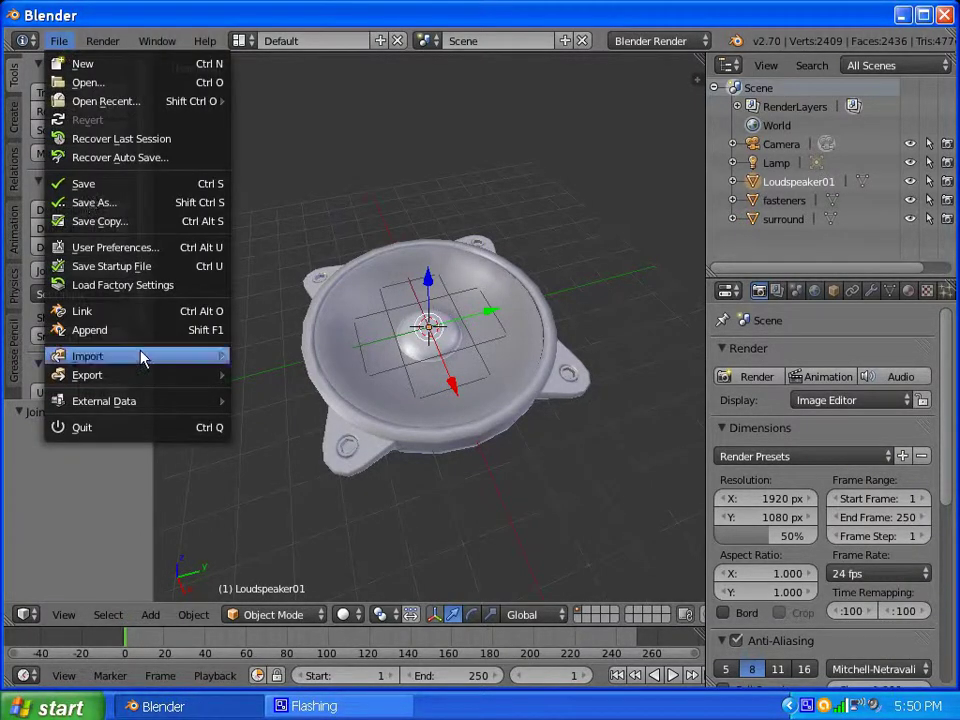
mouse_move(143, 358)
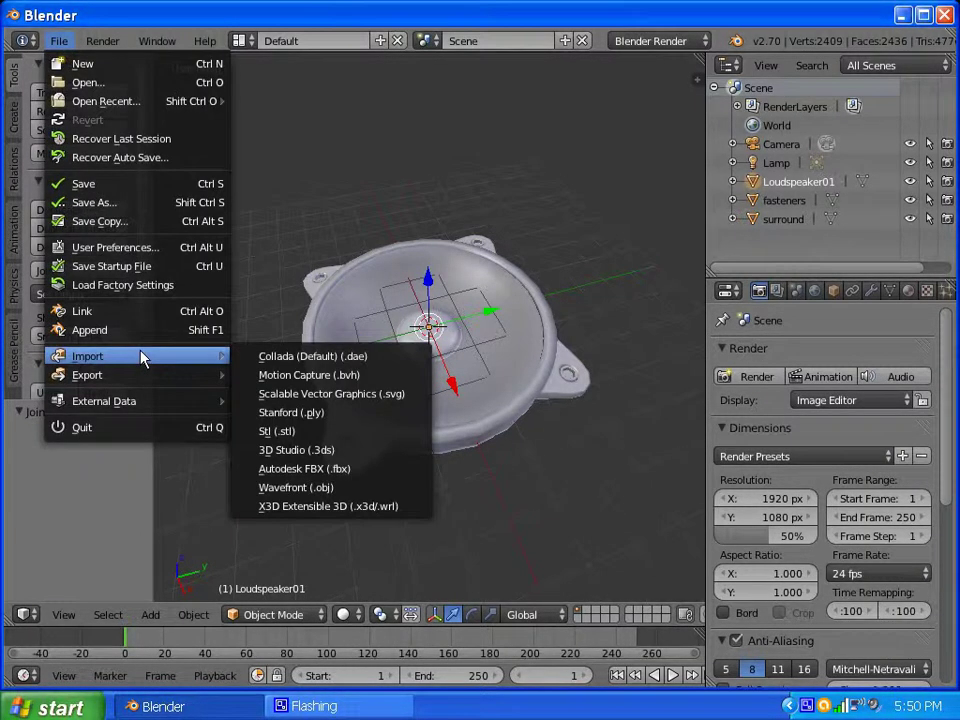
left_click(308, 488)
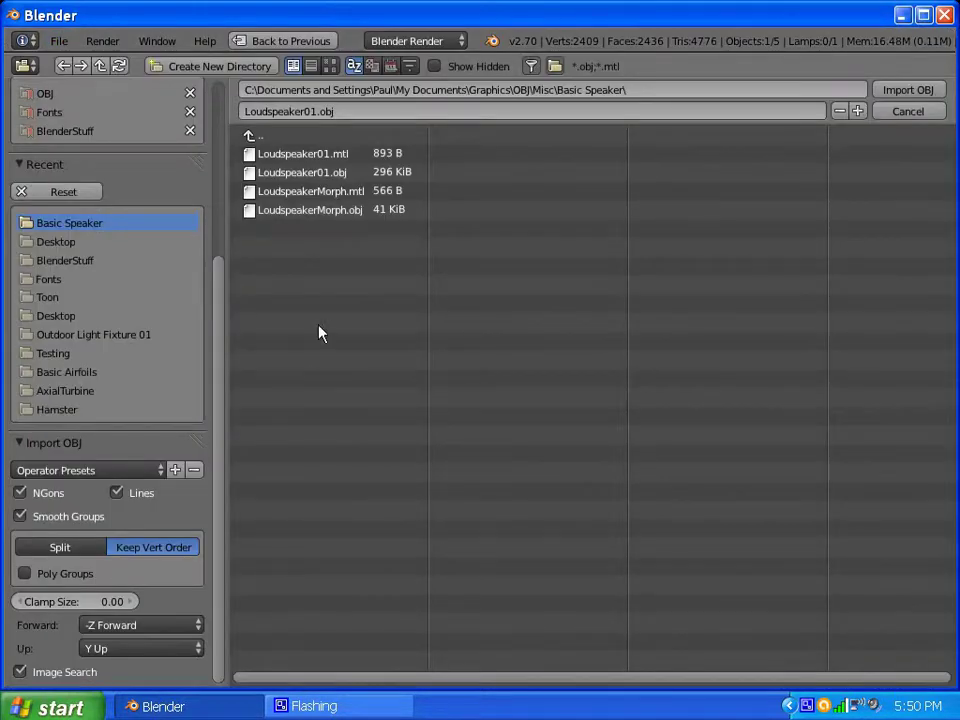
left_click(322, 212)
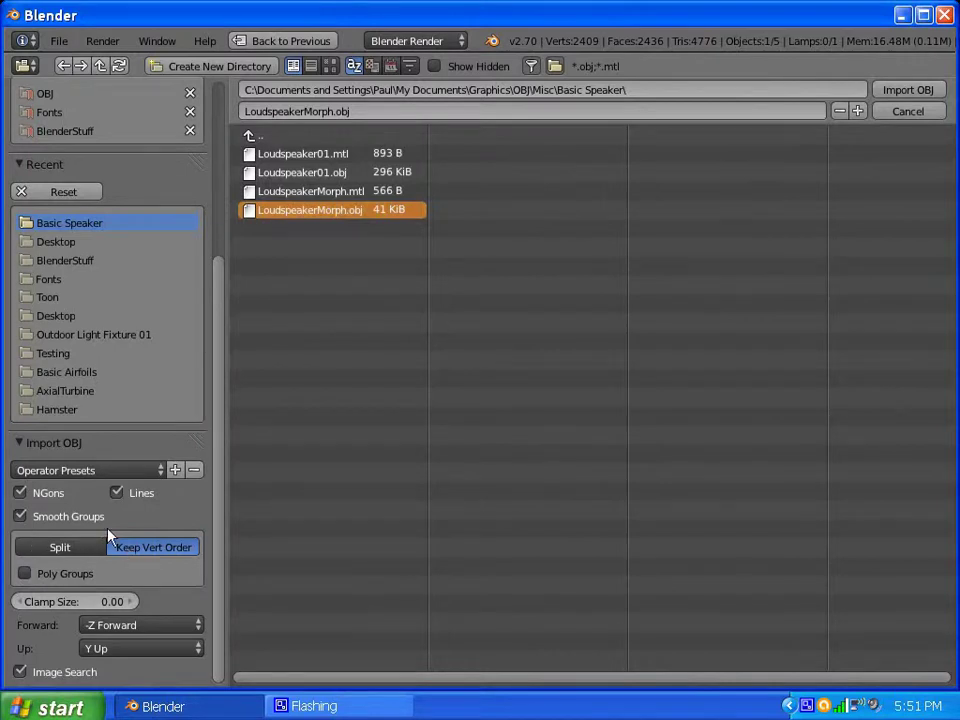
left_click(905, 91)
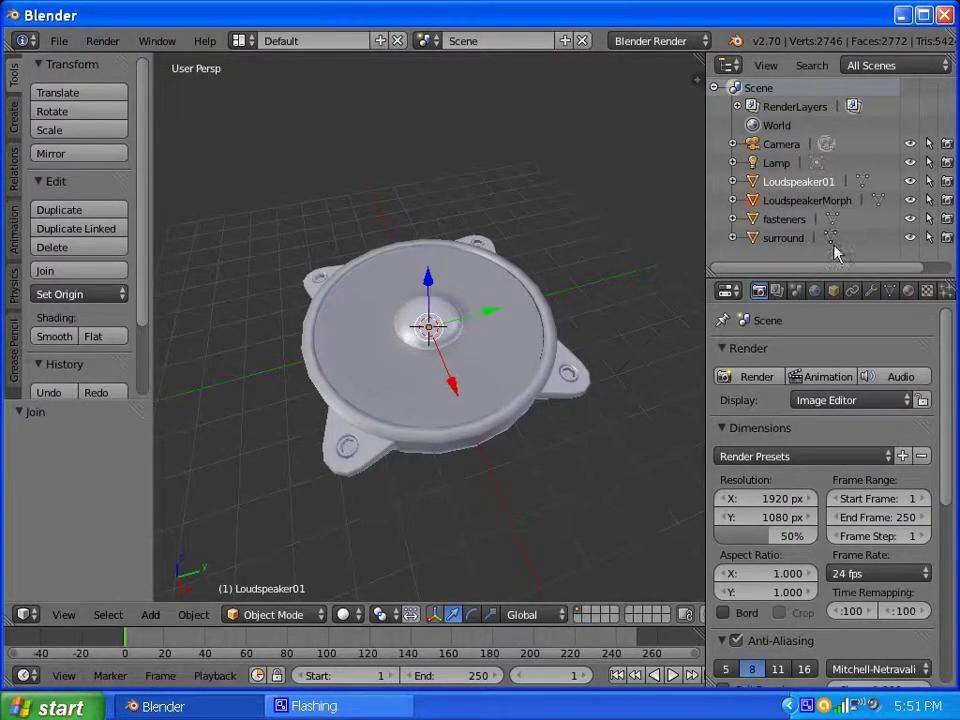
Hide the fasteners and the surround in the viewport
left_click(910, 218)
left_click(910, 238)
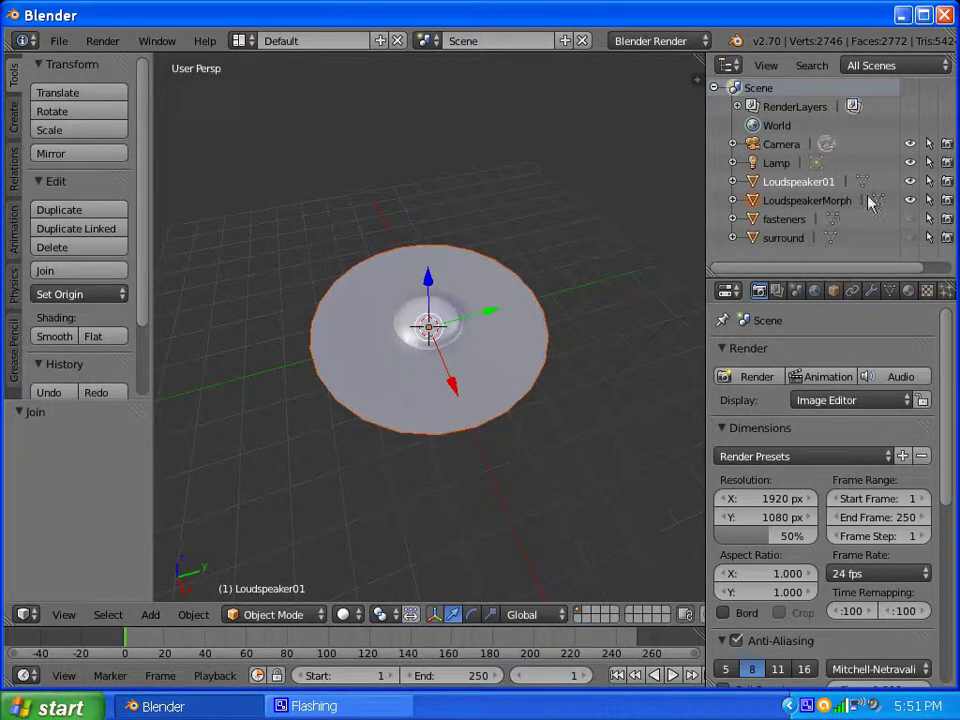
Toggle the visibility of LoudspeakerMorph repeatedly to compare its shape with the original cone
left_click(910, 200)
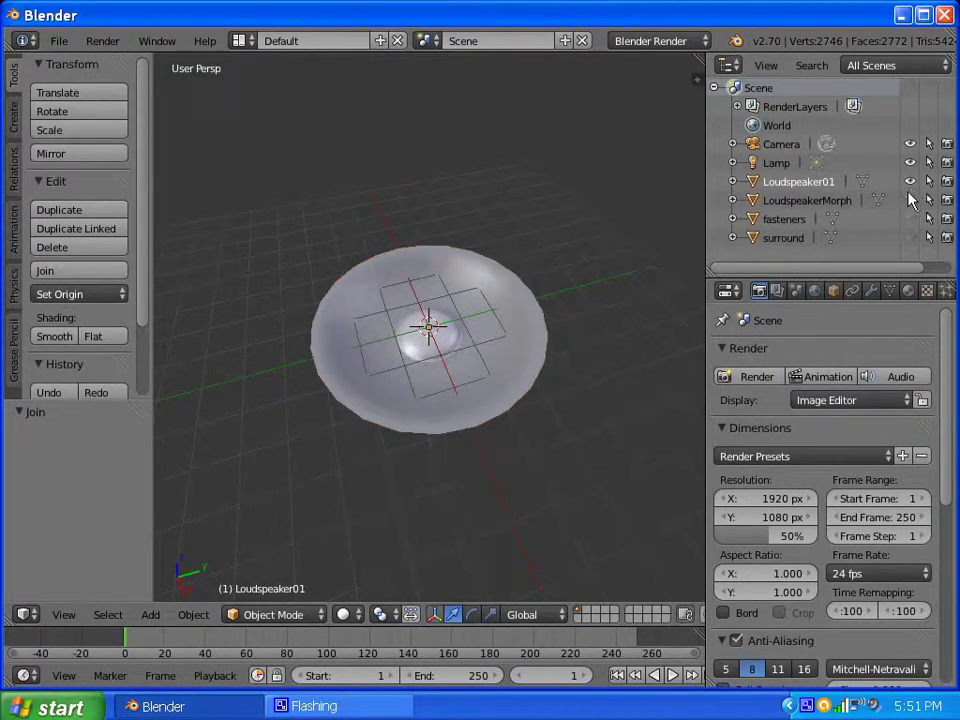
left_click(910, 200)
left_click(910, 200)
left_click(910, 200)
left_click(910, 201)
left_click(910, 201)
left_click(910, 201)
left_click(910, 201)
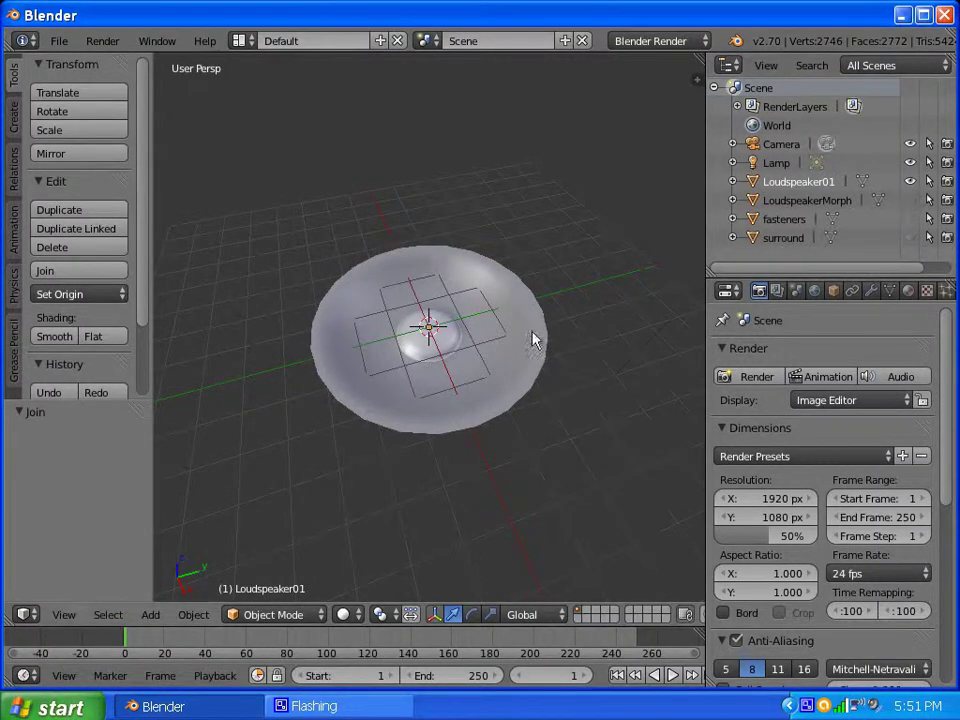
left_click(910, 201)
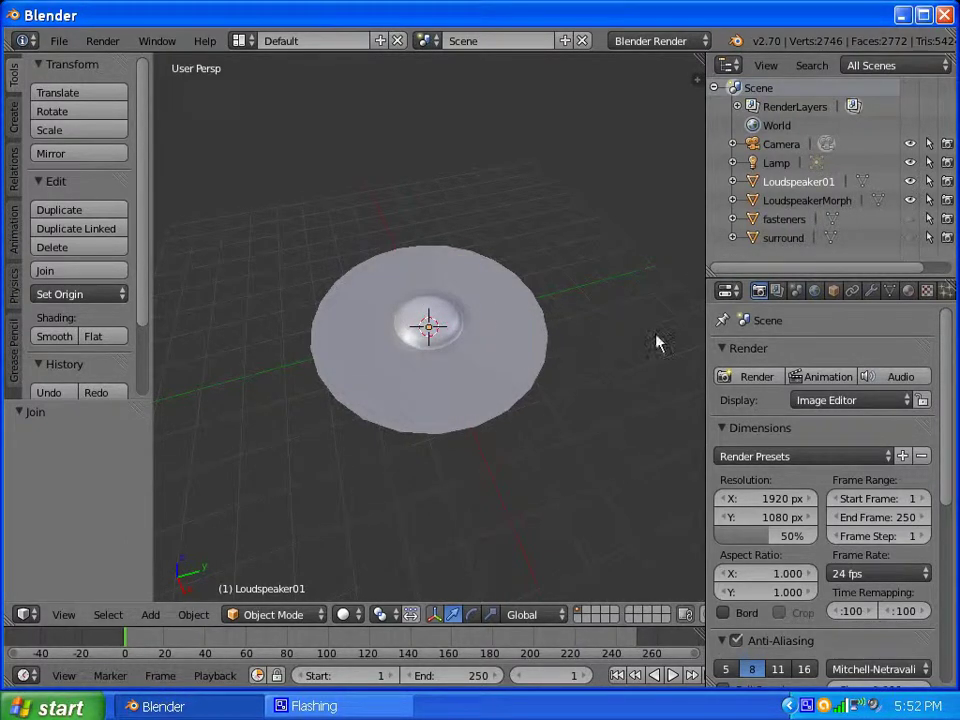
Hide LoudspeakerMorph and add a base shape key to the cone Loudspeaker01
left_click(890, 290)
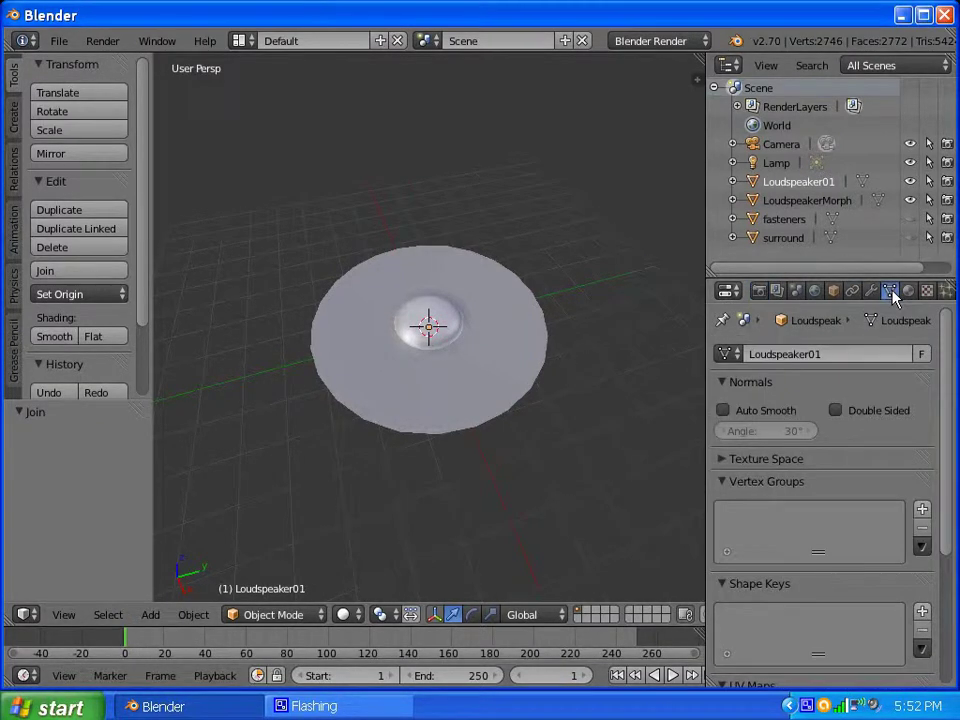
left_click_drag(949, 519, 950, 625)
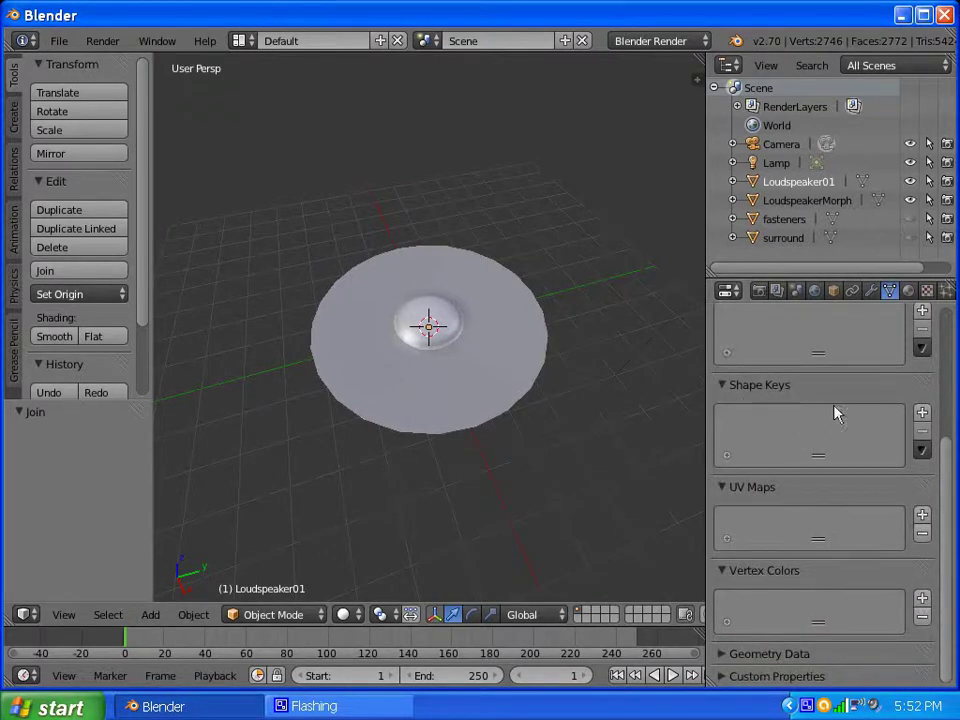
left_click(912, 200)
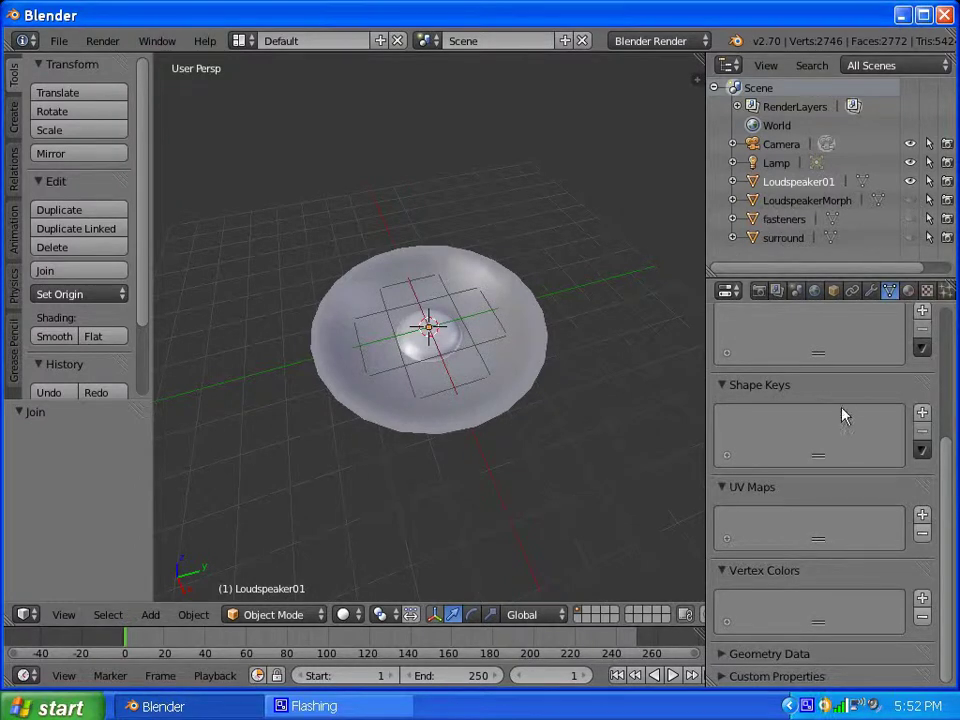
left_click(779, 184)
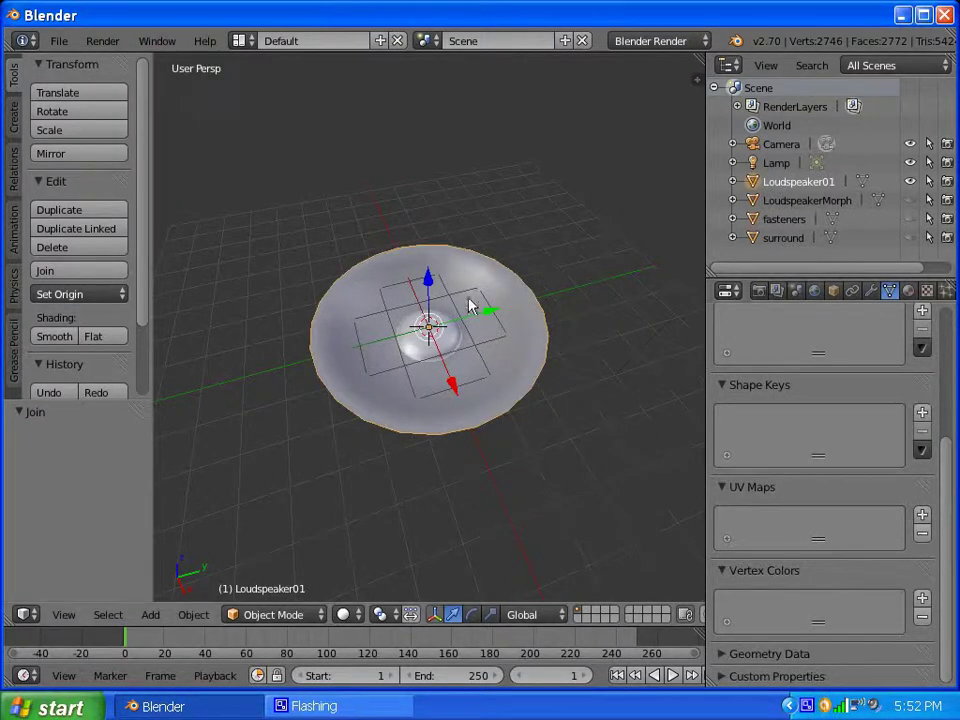
left_click(922, 412)
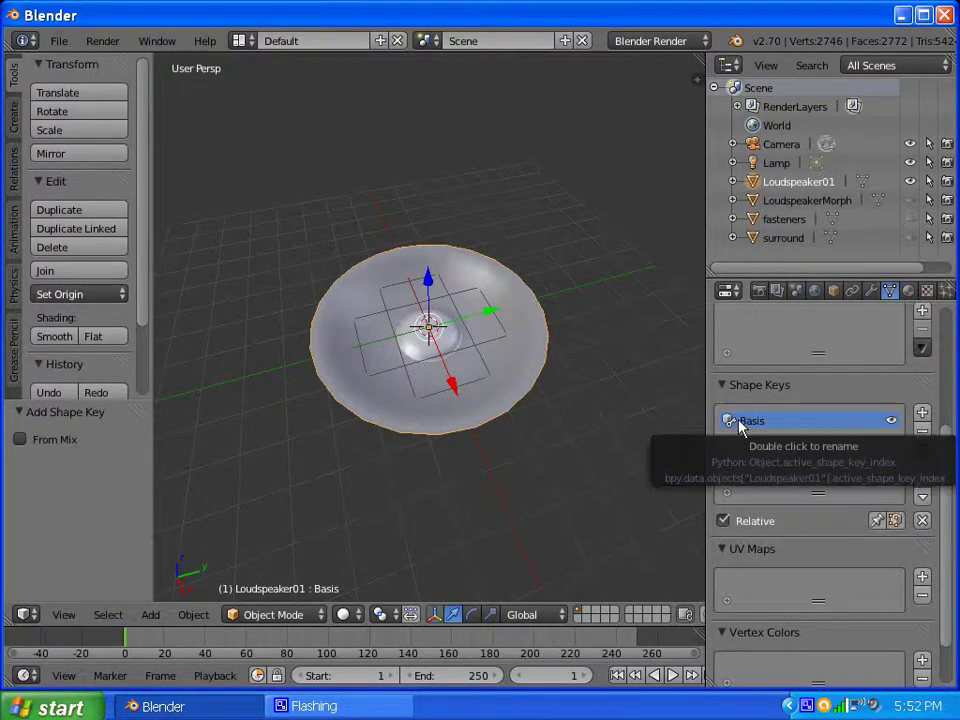
Show LoudspeakerMorph again and select it together with Loudspeaker01, keeping Loudspeaker01 as the active object
middle_click_drag(569, 371, 356, 378)
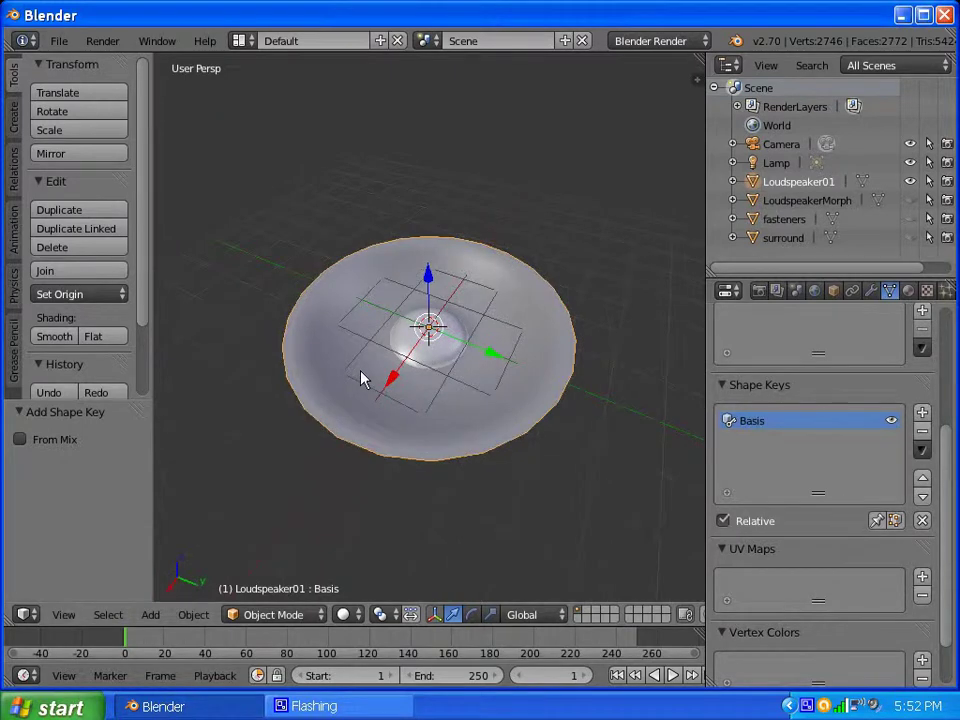
scroll(450, 372, "up", 3)
scroll(448, 372, "down", 1)
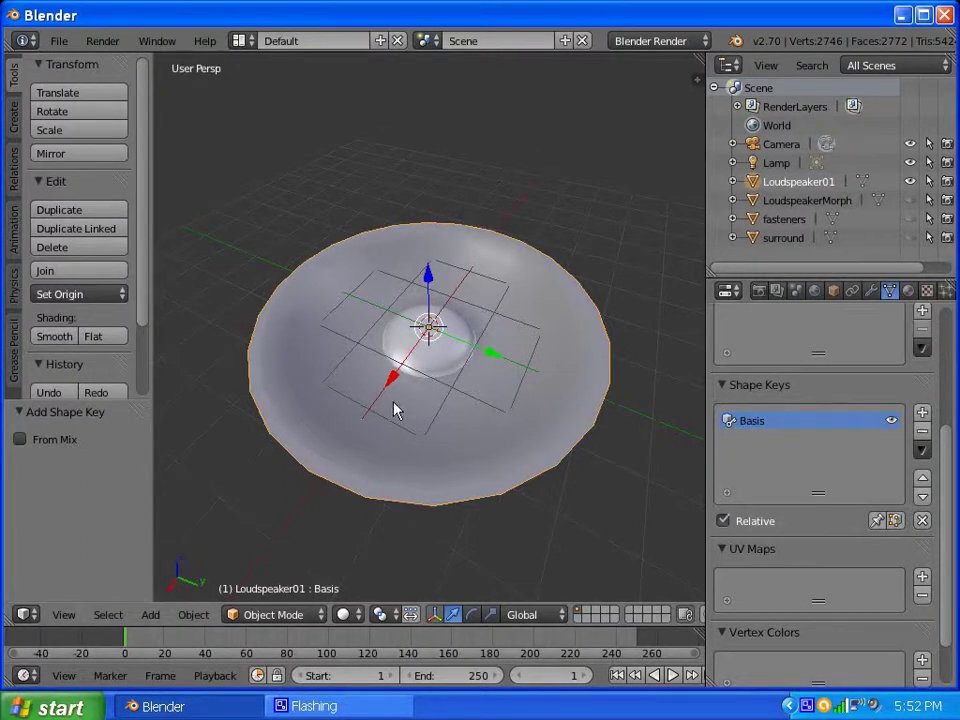
middle_click_drag(400, 410, 497, 409)
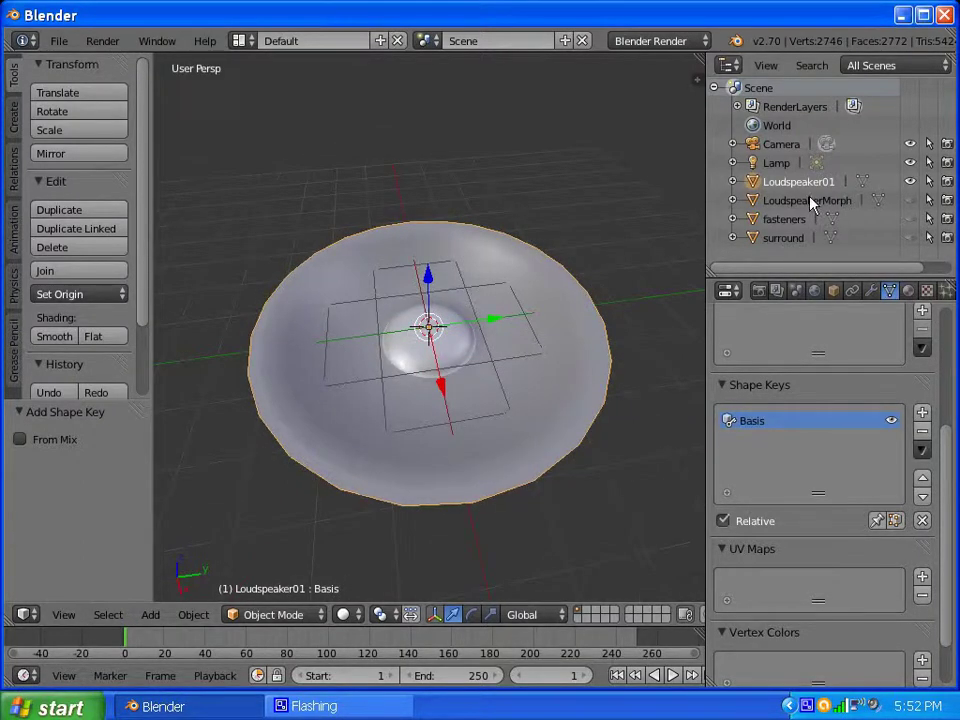
left_click(757, 201)
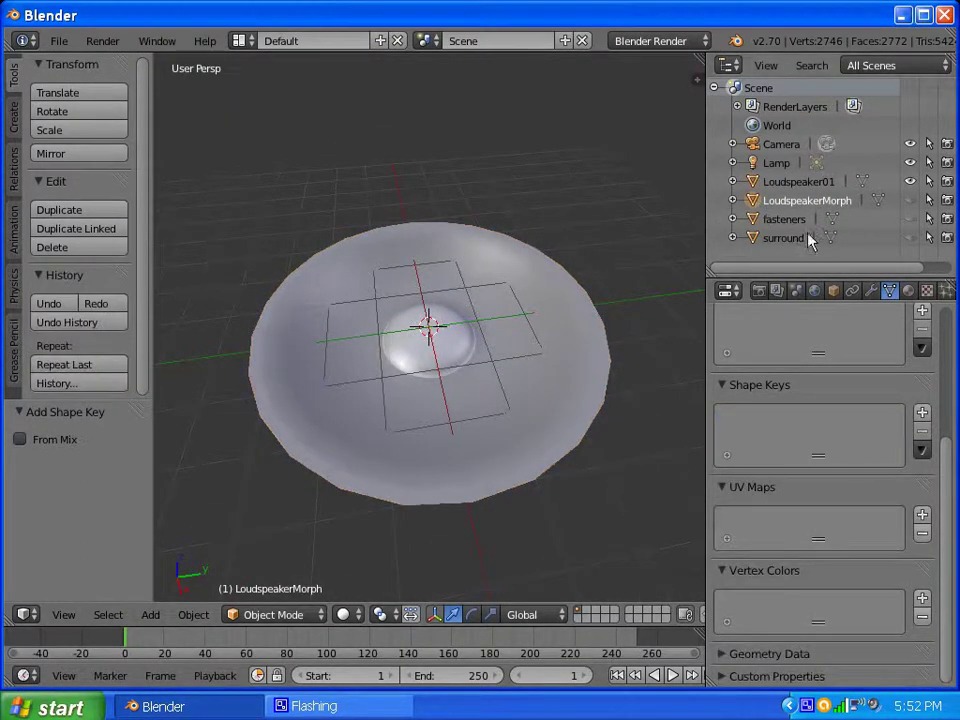
left_click(911, 199)
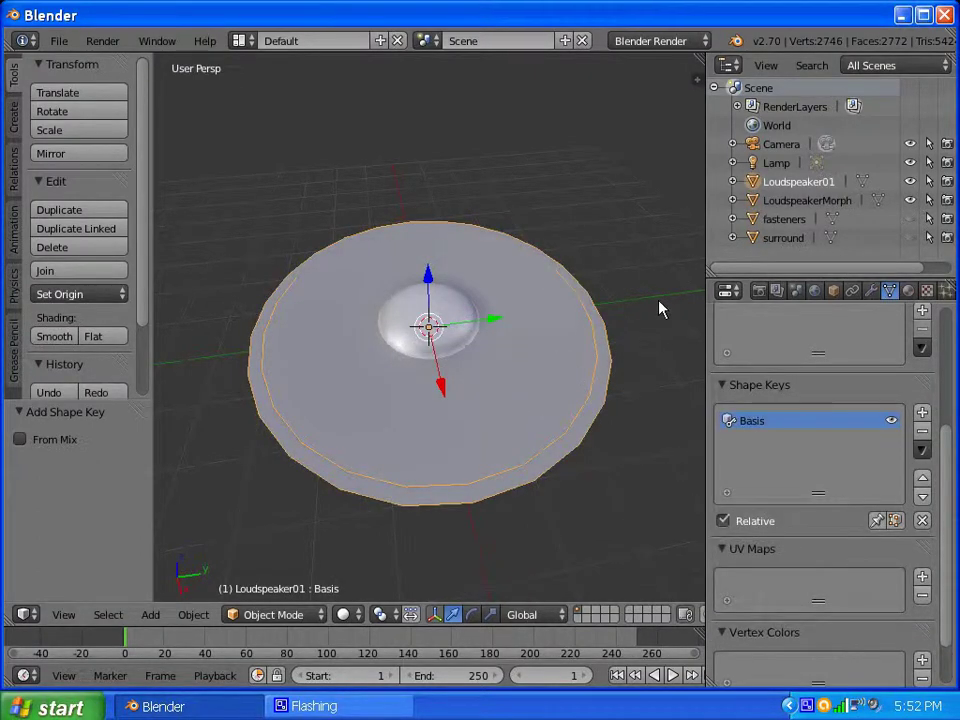
right_click(492, 443)
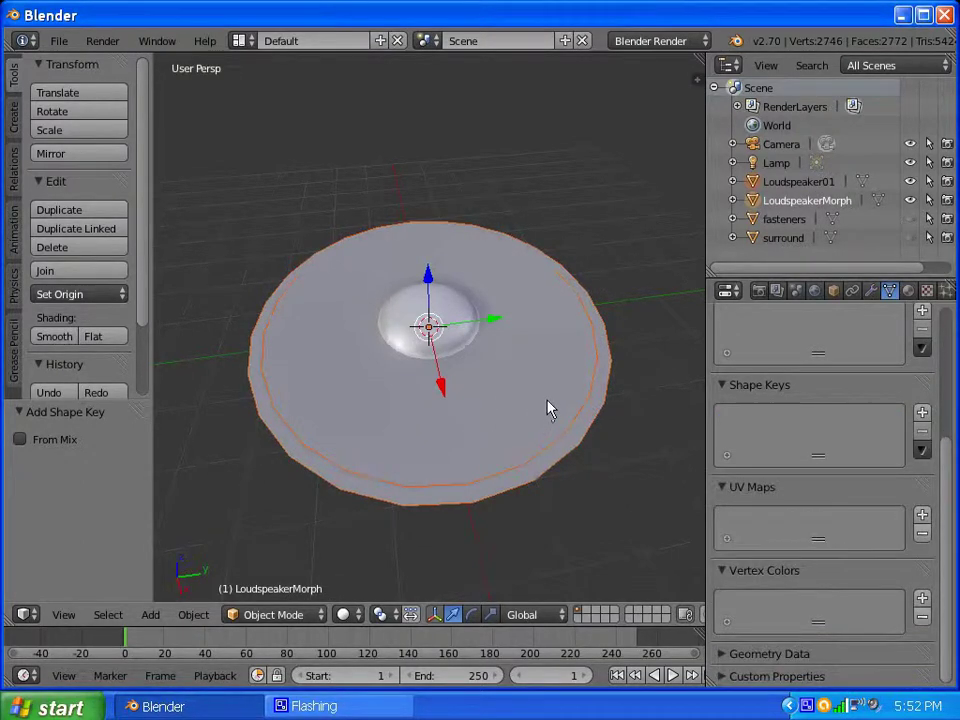
left_click(787, 205)
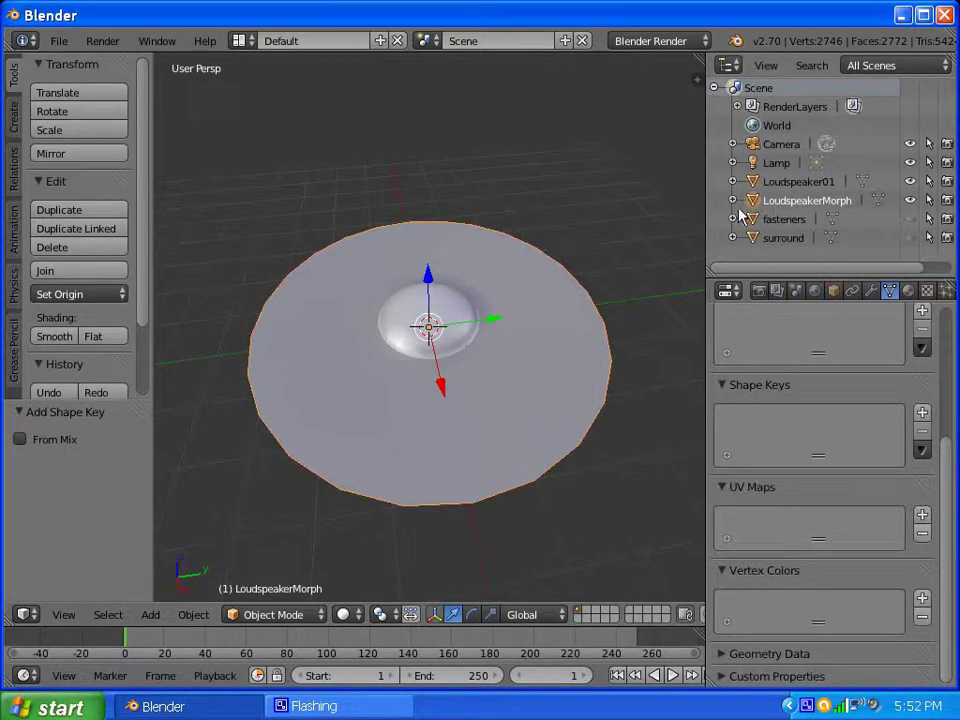
right_click(527, 412, "shift")
right_click(519, 443)
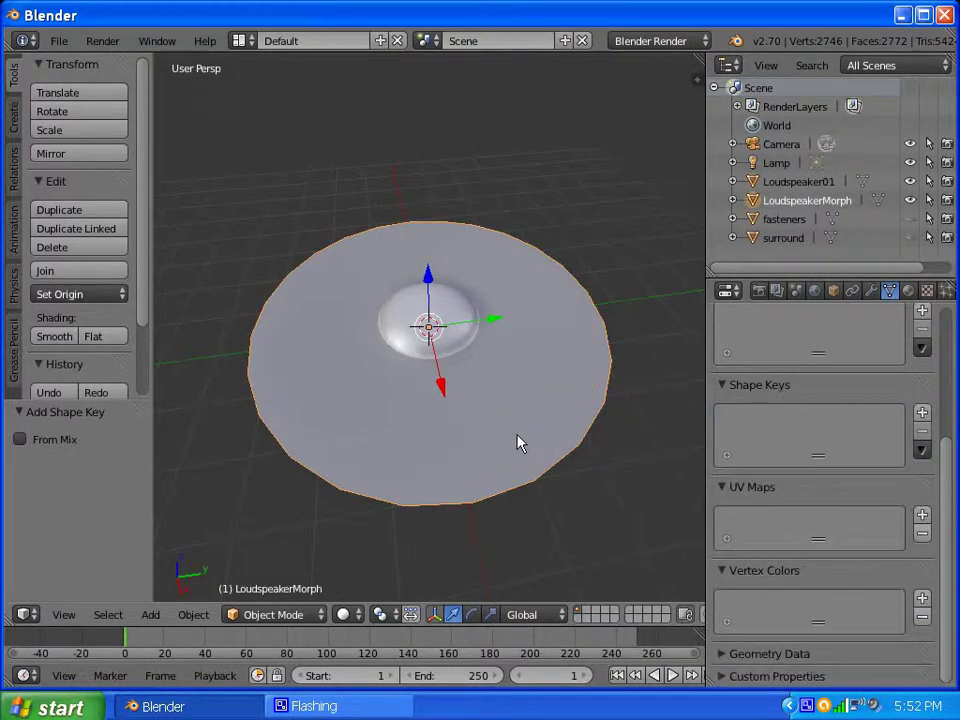
right_click(511, 424, "shift")
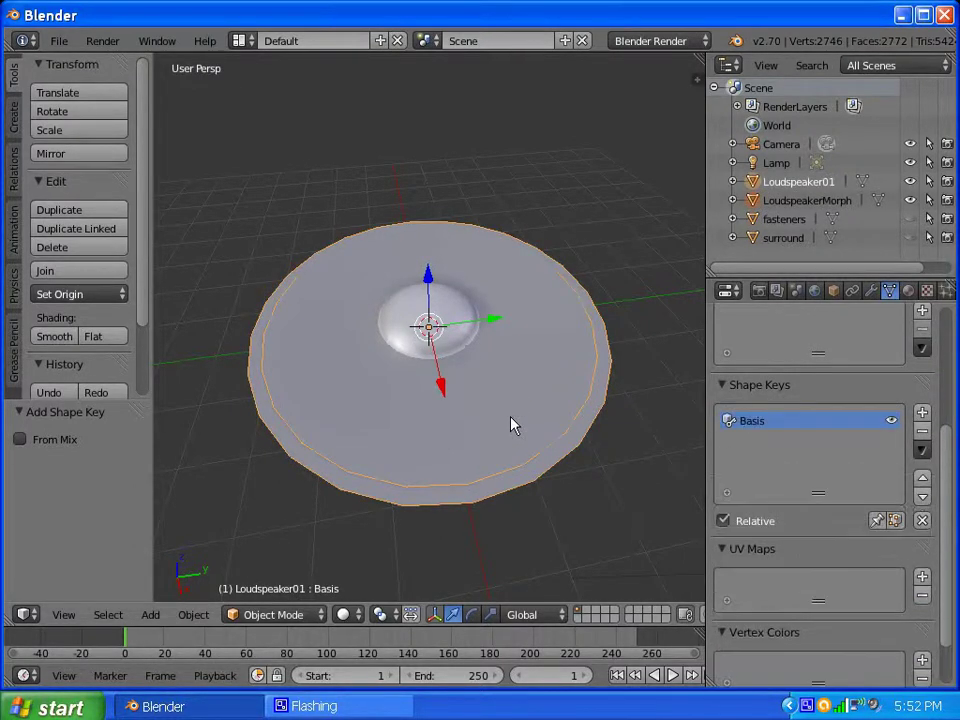
Add the LoudspeakerMorph mesh to the cone as a shape key with Join as Shapes
left_click(922, 452)
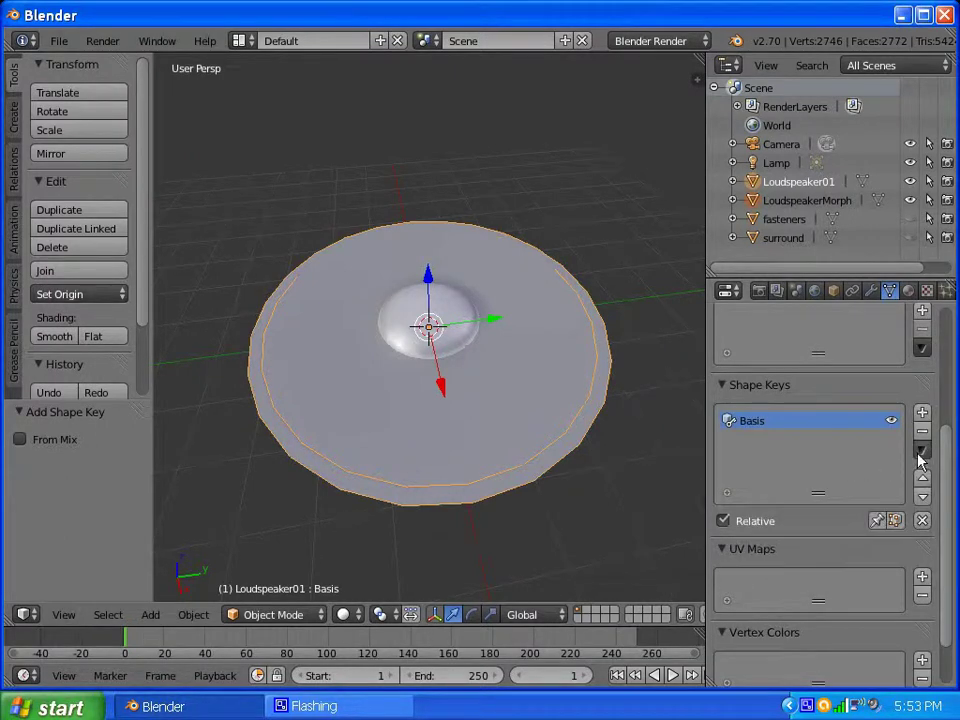
left_click(921, 452)
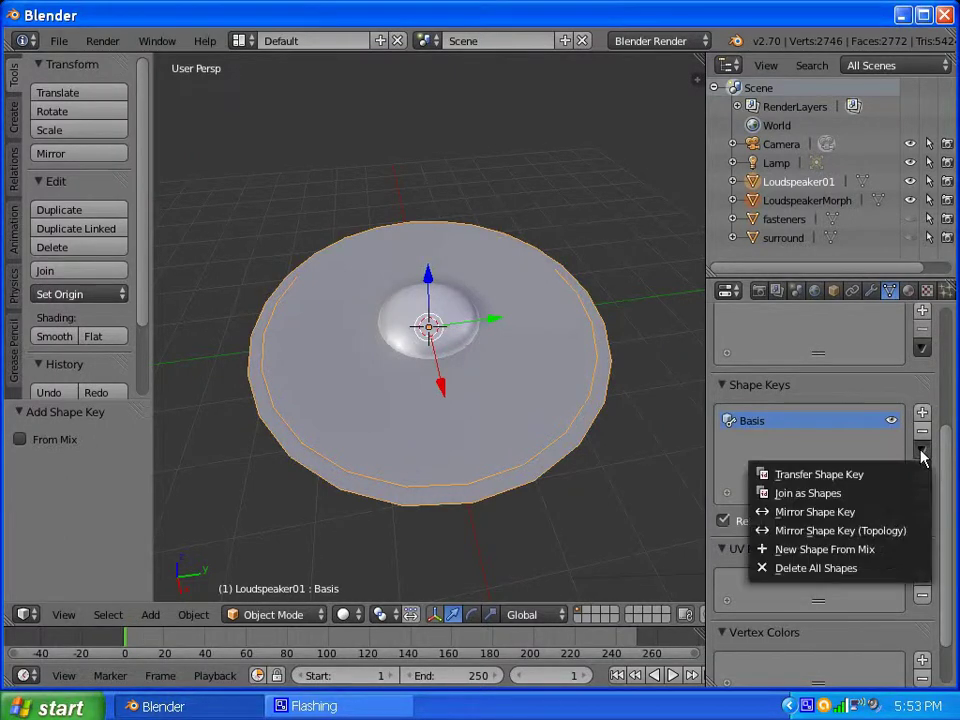
left_click(892, 494)
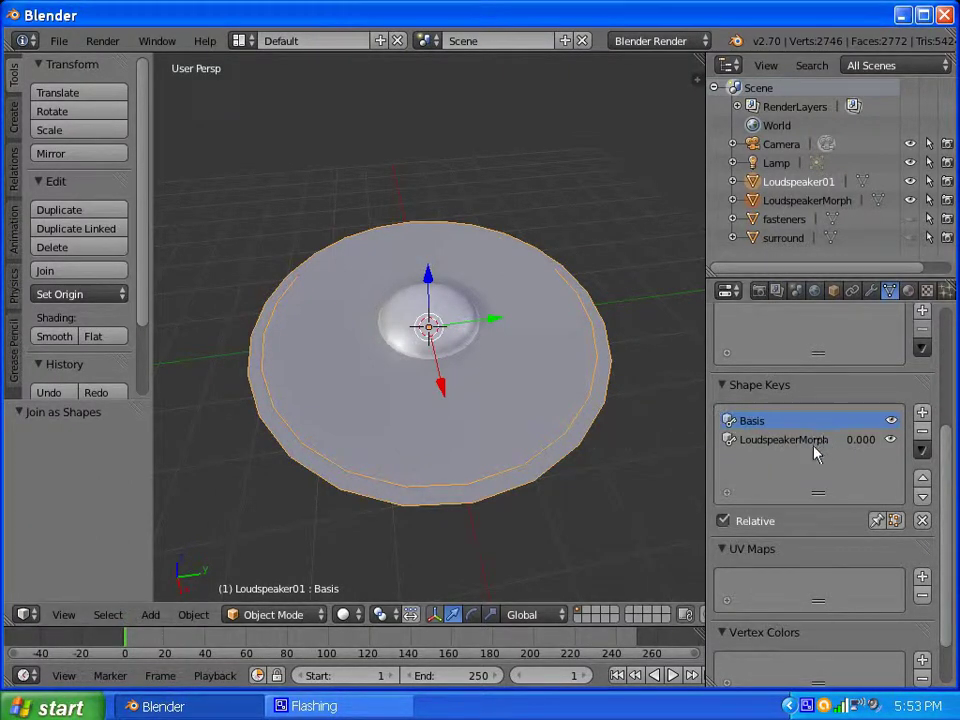
Hide the LoudspeakerMorph object and rename the cone's LoudspeakerMorph shape key to SpeakerDeform
left_click(910, 201)
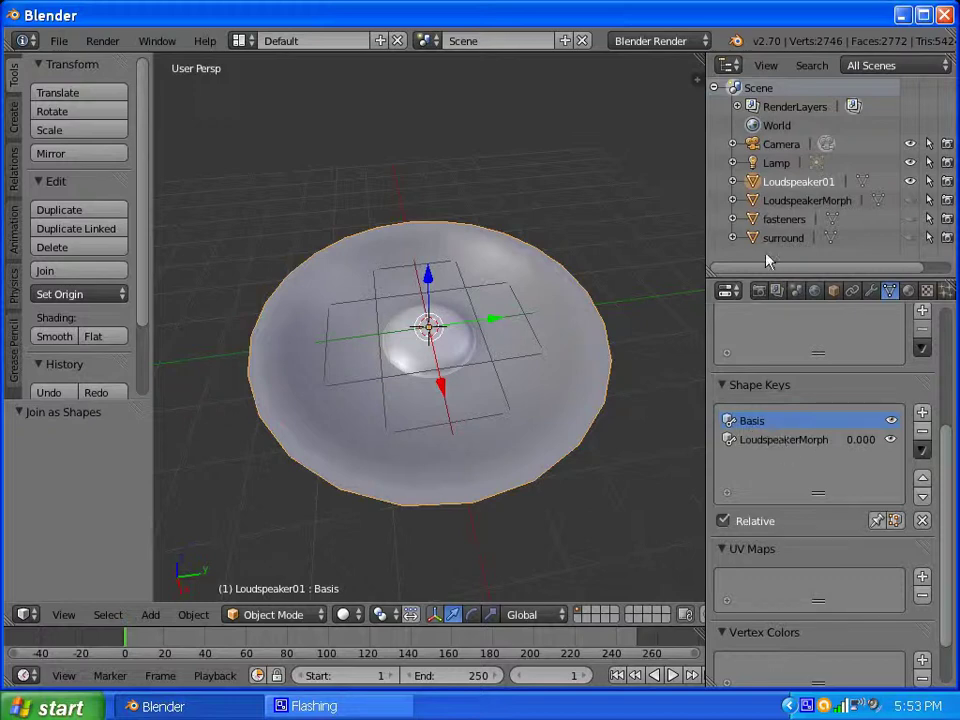
left_click(776, 440)
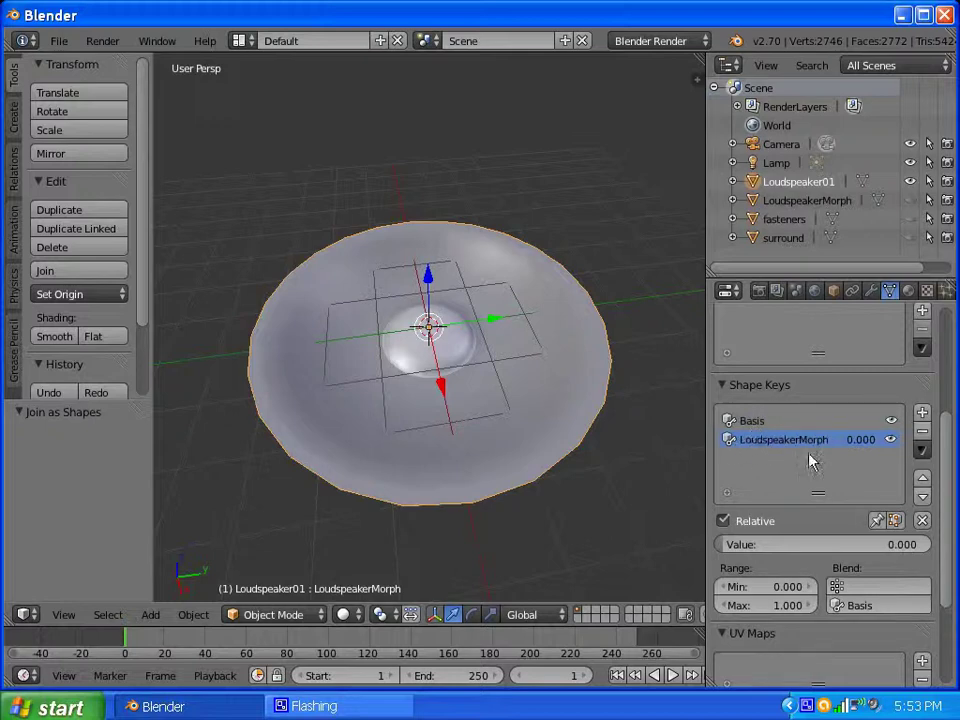
double_click(784, 442)
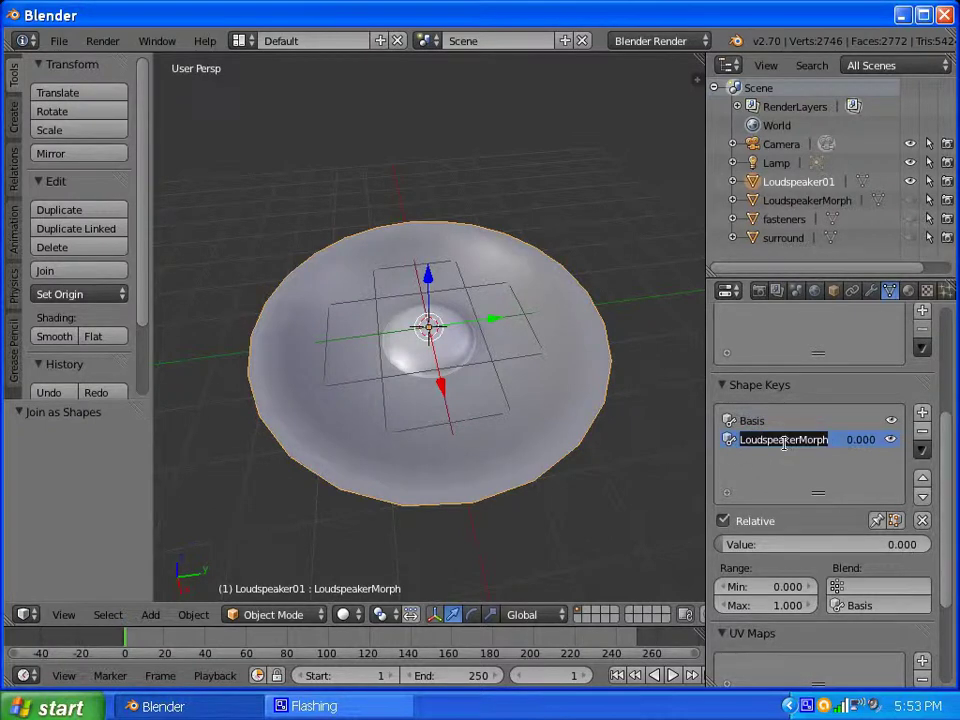
type("Speake")
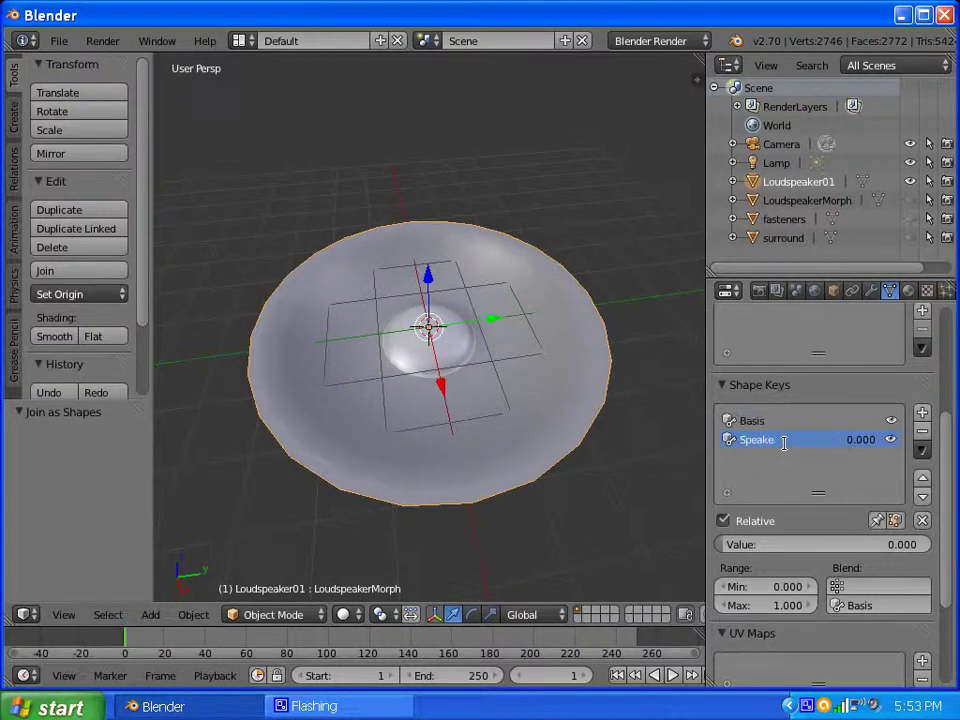
type("rDeform")
key("Return")
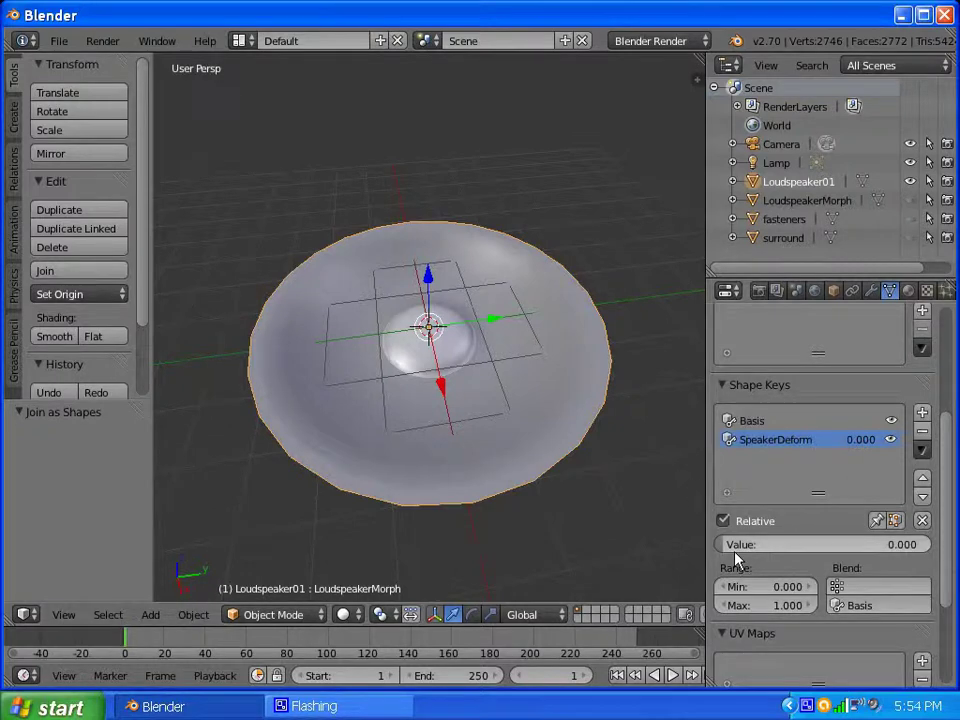
Preview the cone's deformation by sweeping the SpeakerDeform value up and back to 0, examining the motion from several angles
left_click(741, 421)
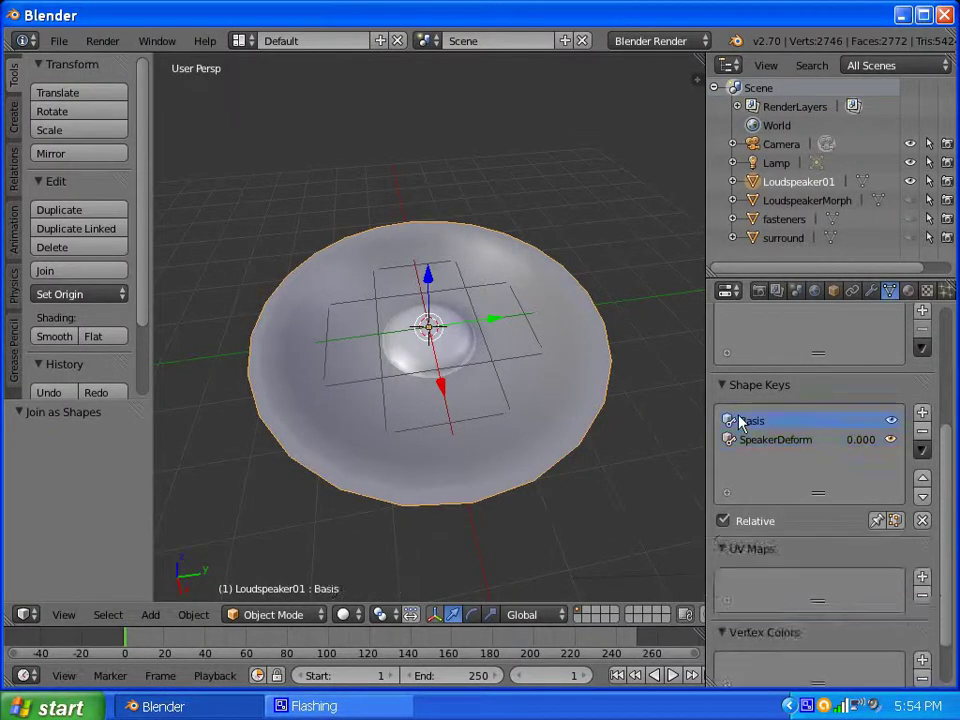
left_click(761, 441)
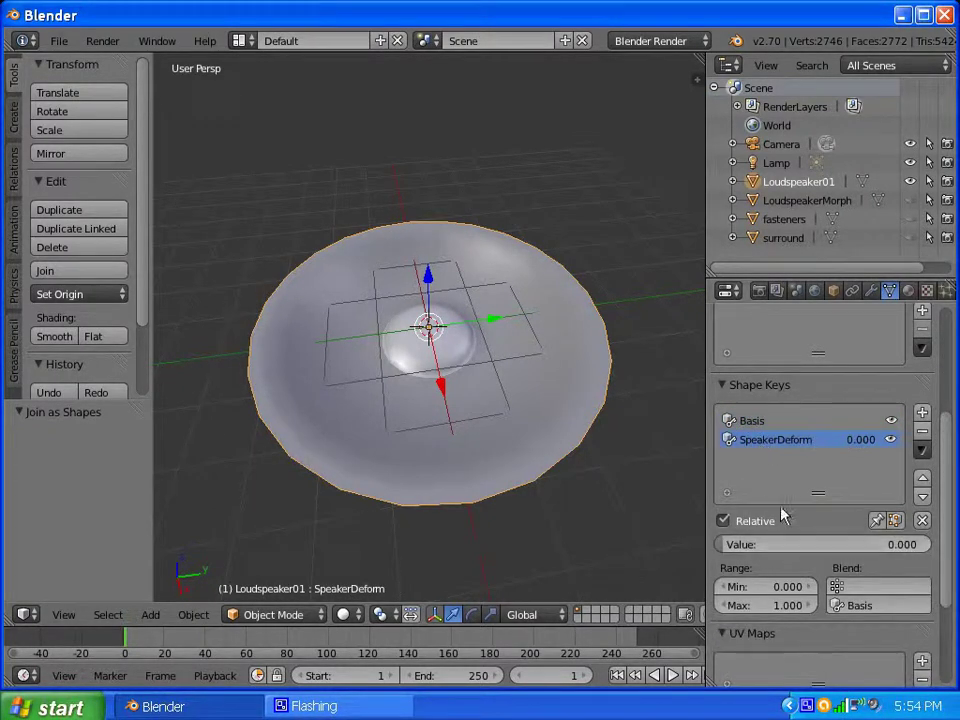
left_click_drag(727, 549, 677, 489)
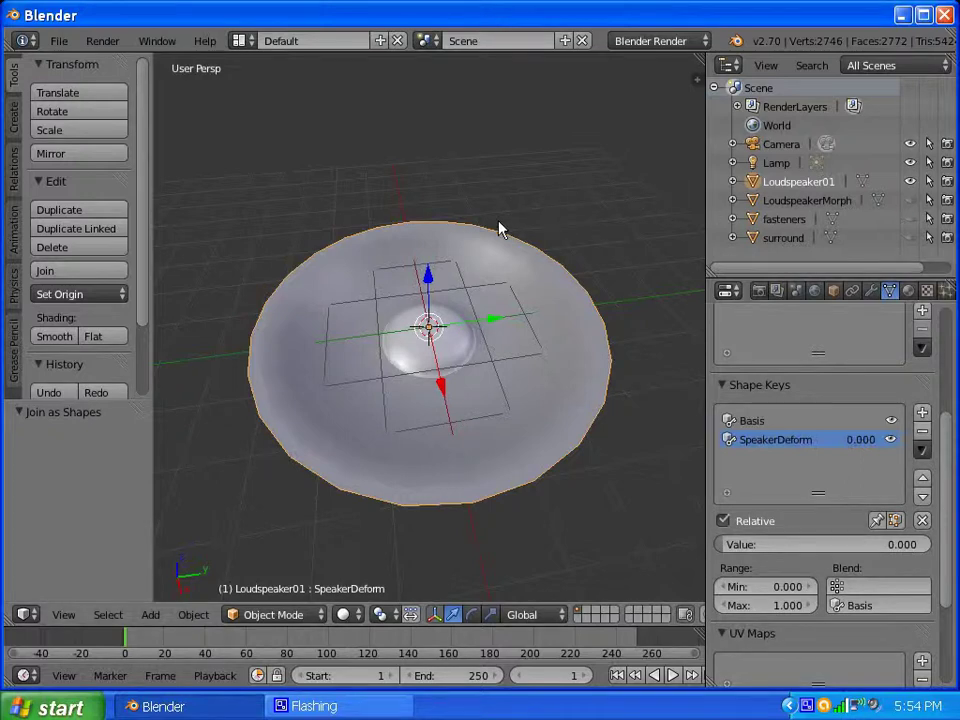
left_click_drag(723, 548, 649, 540)
middle_click_drag(536, 388, 380, 383)
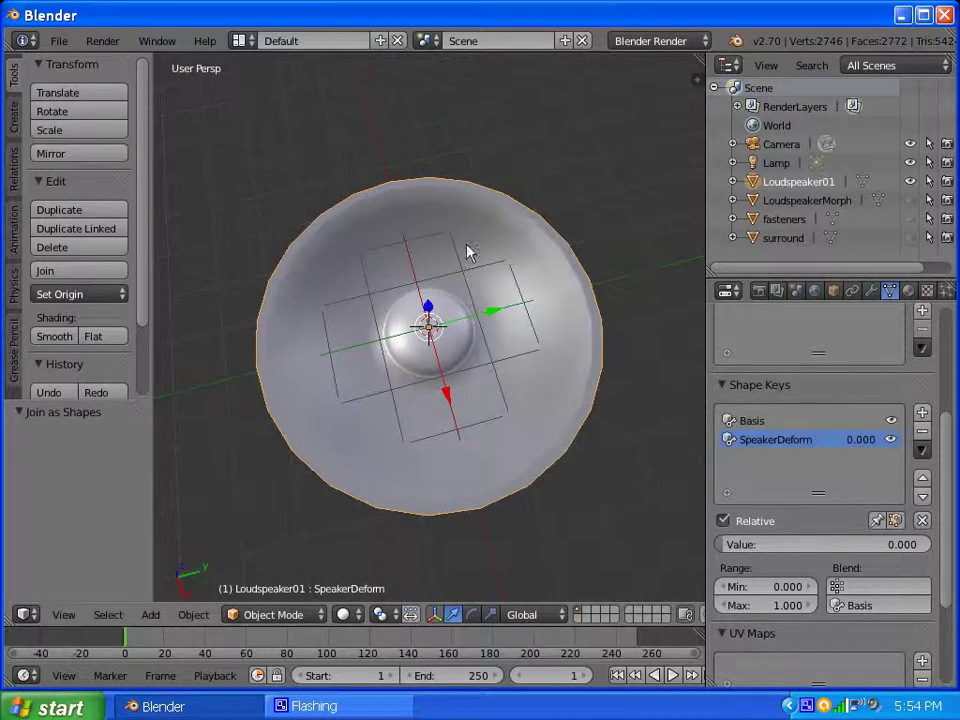
left_click_drag(729, 544, 677, 542)
middle_click_drag(444, 459, 424, 387)
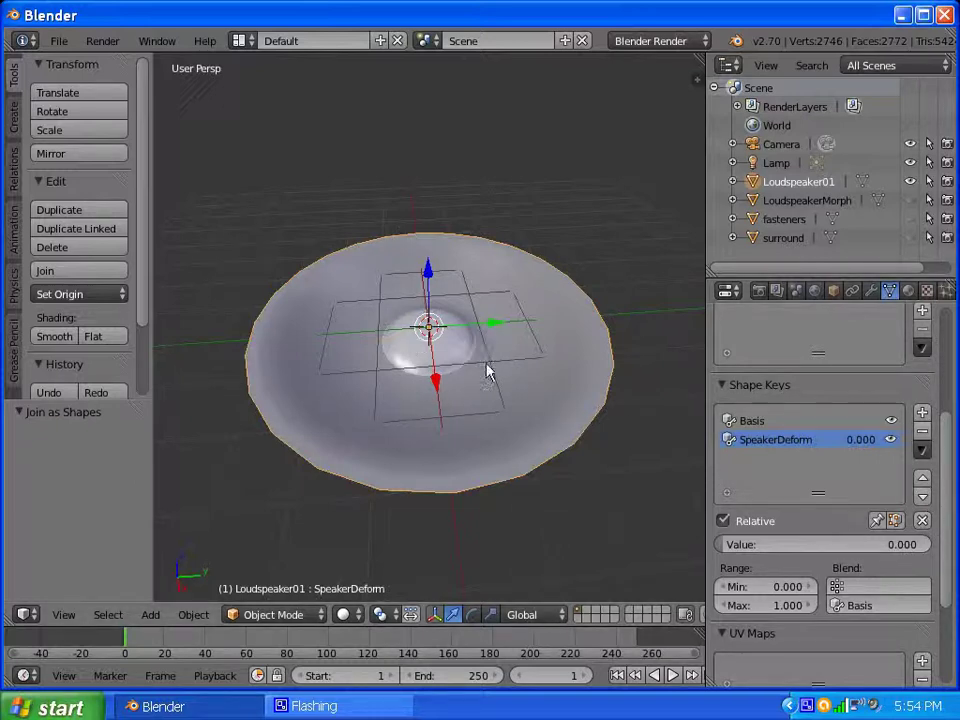
middle_click_drag(559, 381, 424, 396)
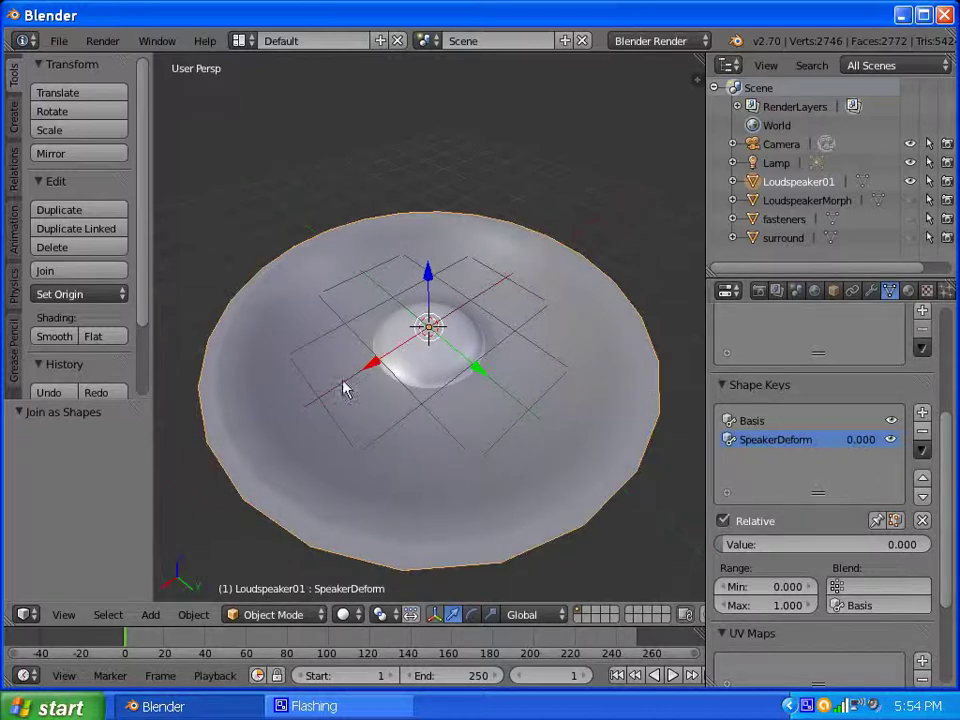
middle_click_drag(331, 354, 388, 398)
scroll(405, 360, "down", 3)
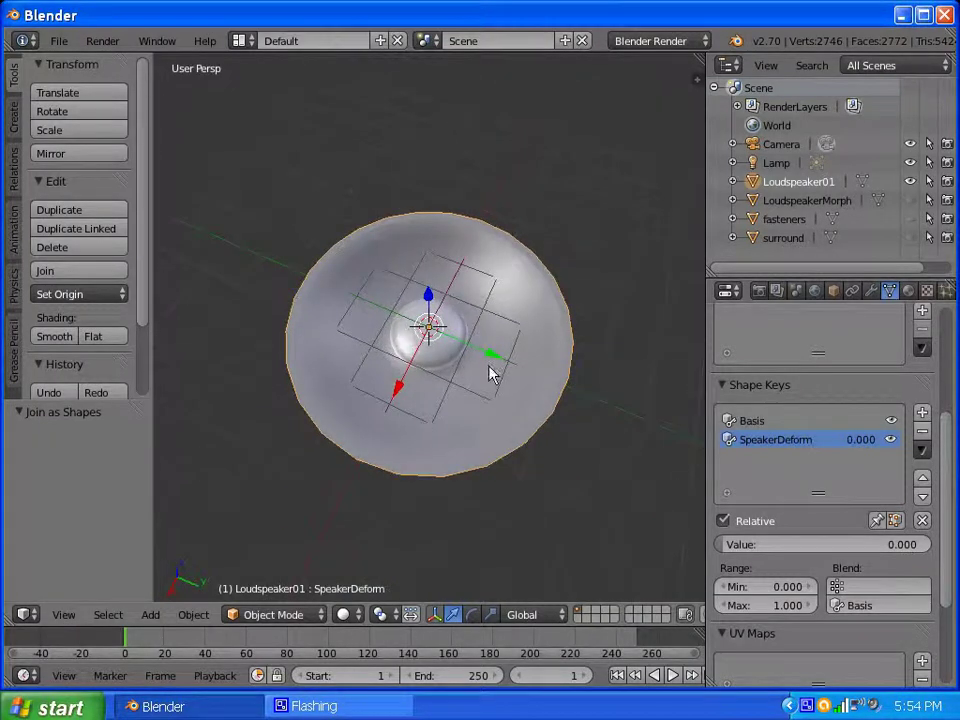